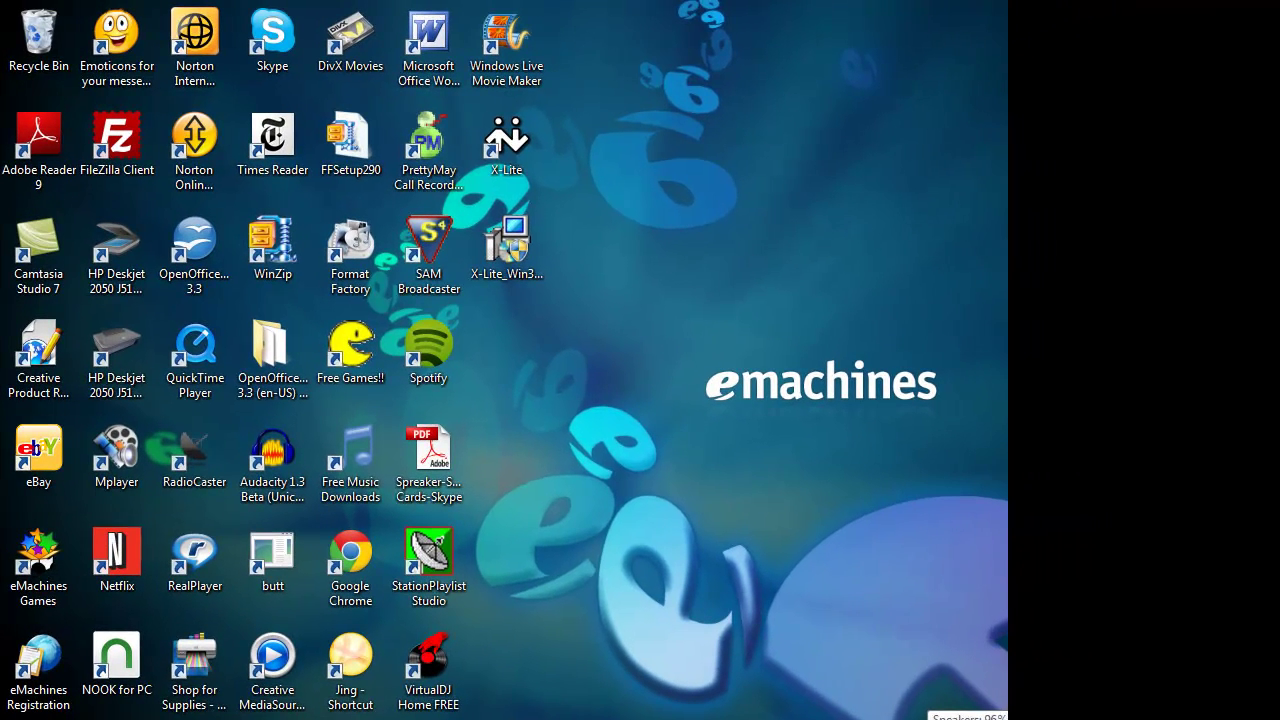
Step: Open the Windows recording devices list and switch Show Disabled Devices off and back on
right_click(1035, 705)
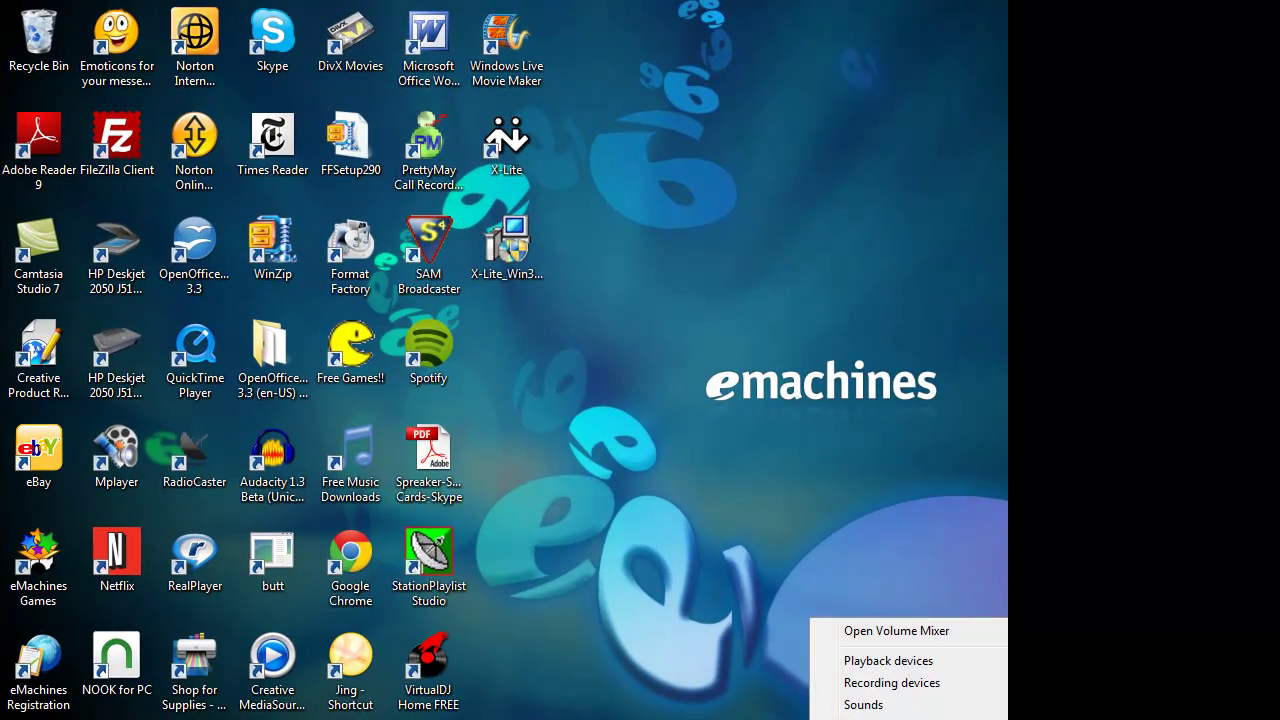
click(917, 683)
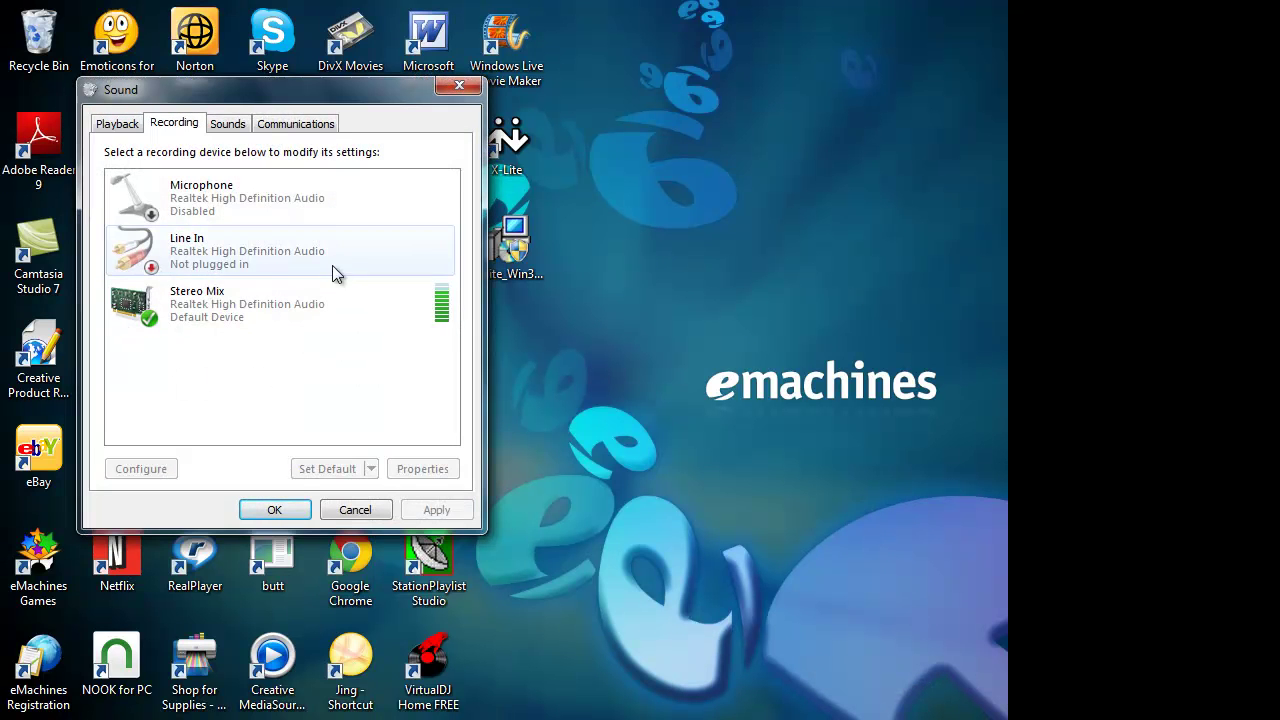
right_click(252, 359)
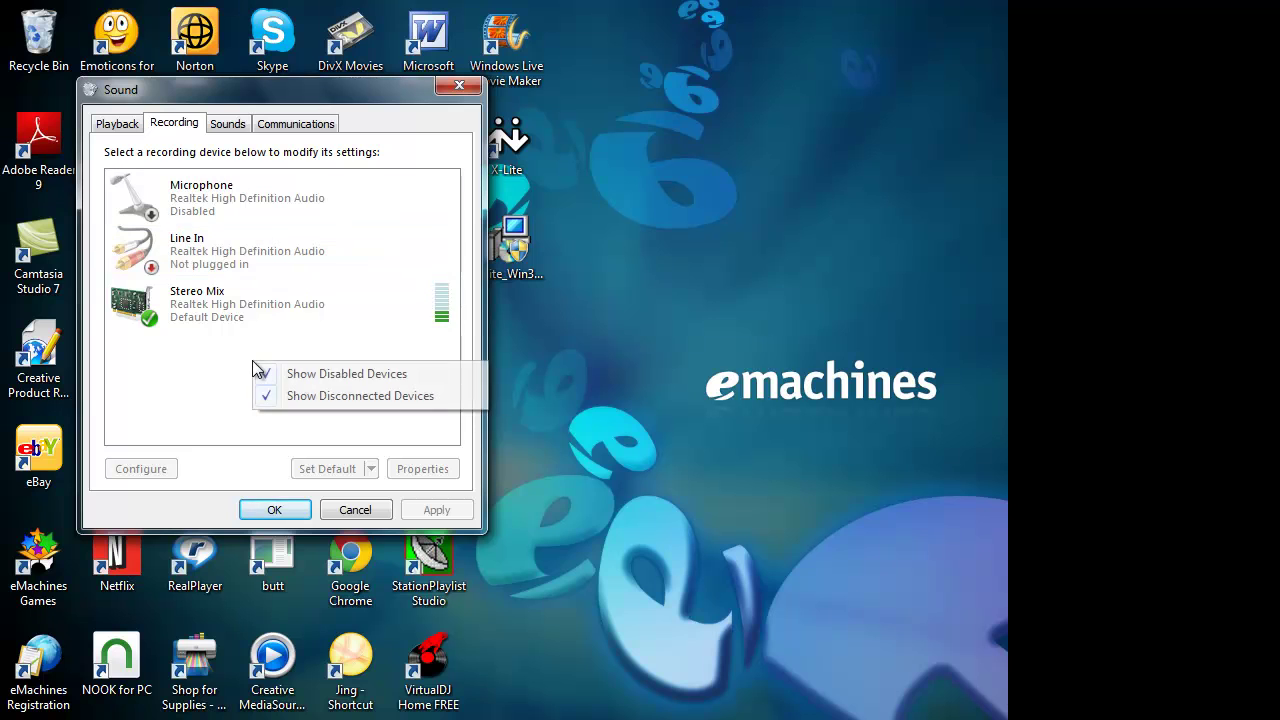
click(380, 375)
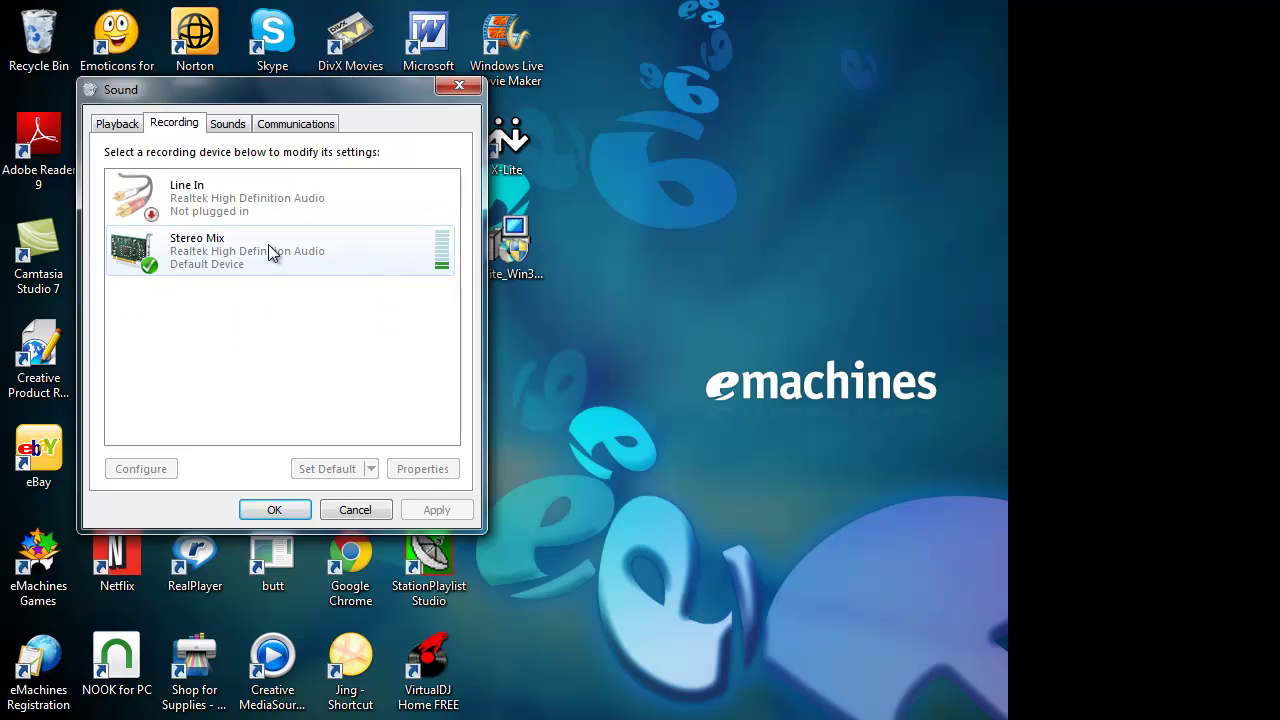
right_click(231, 316)
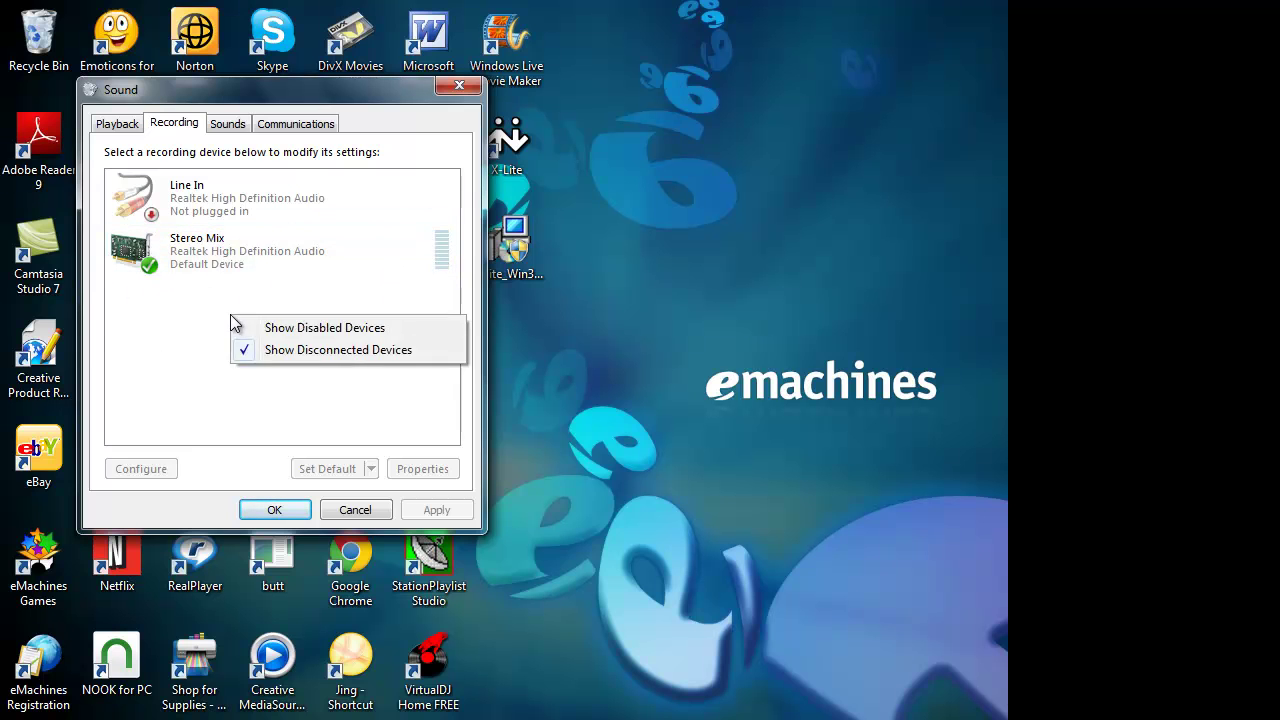
click(313, 330)
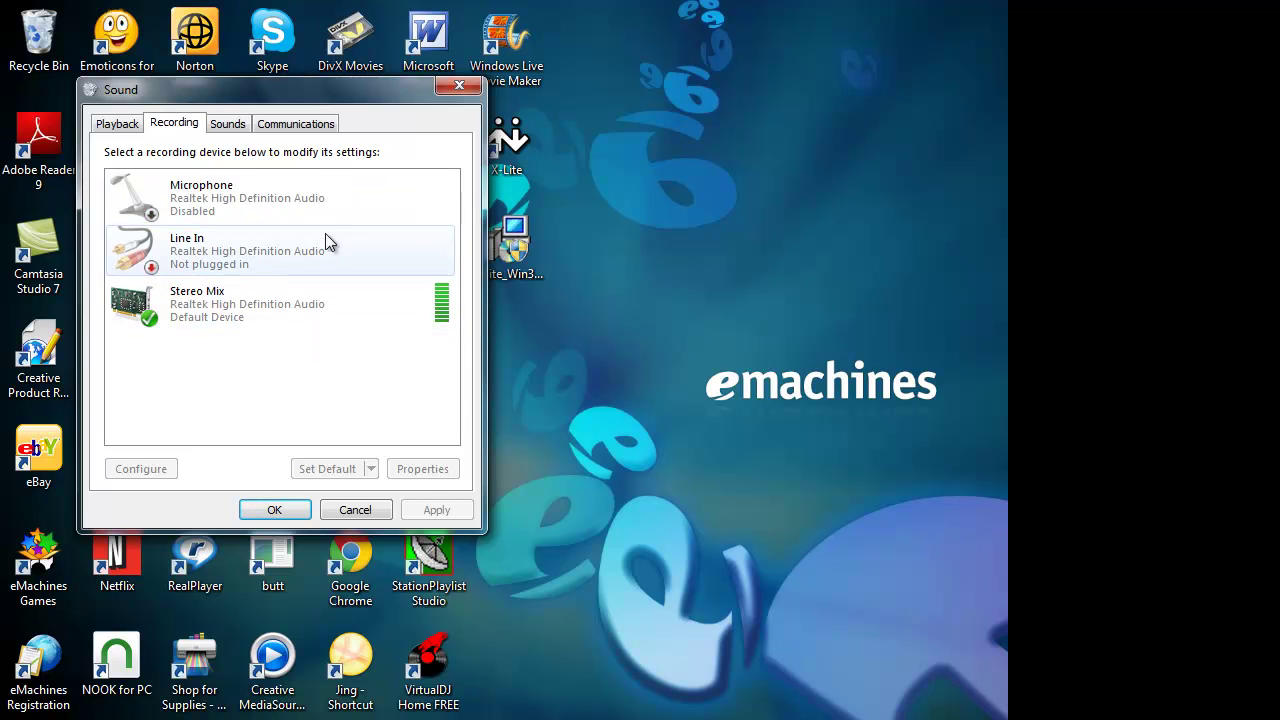
Step: Review the Advanced and General properties of Stereo Mix, leaving exclusive application control disallowed, and confirm the dialog
click(263, 315)
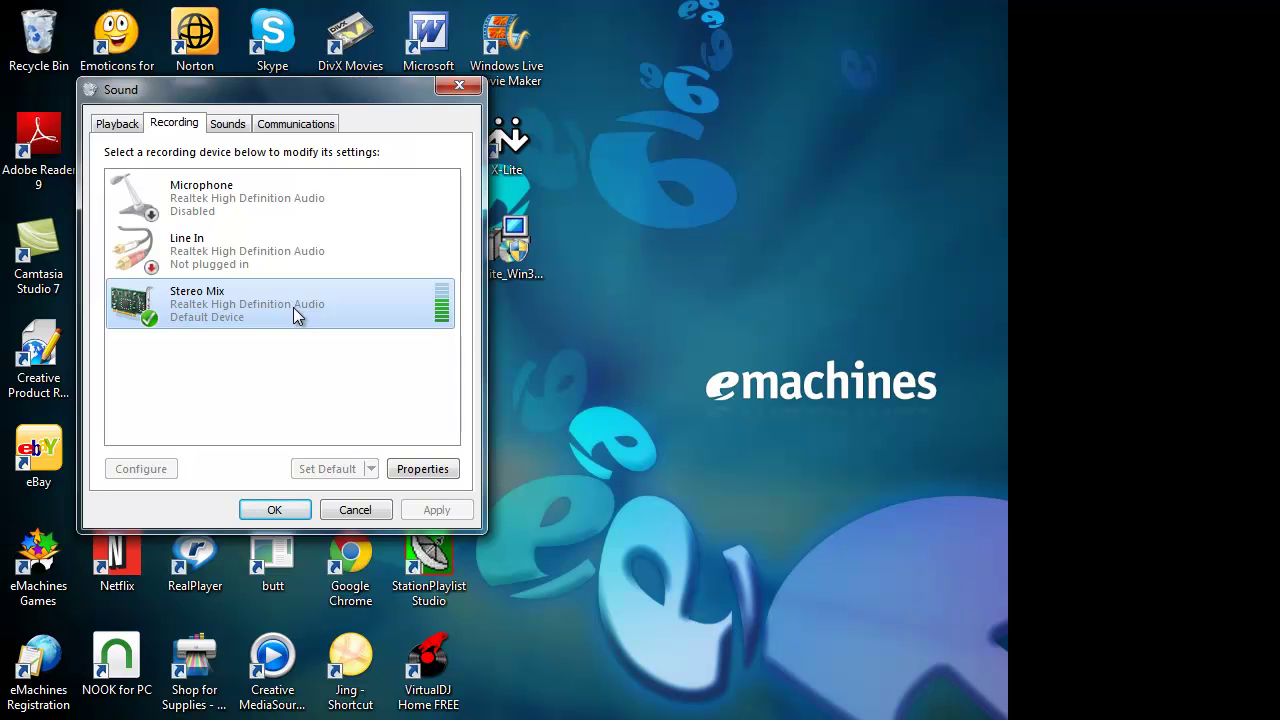
double_click(294, 309)
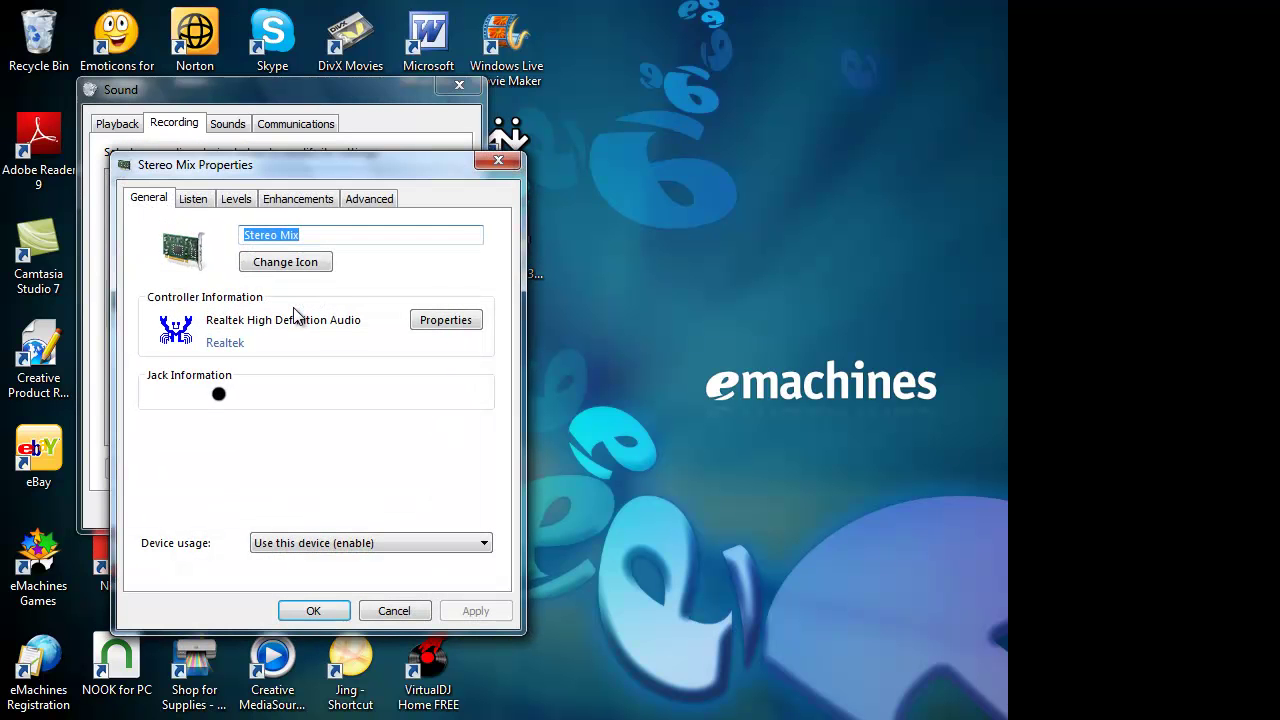
click(369, 198)
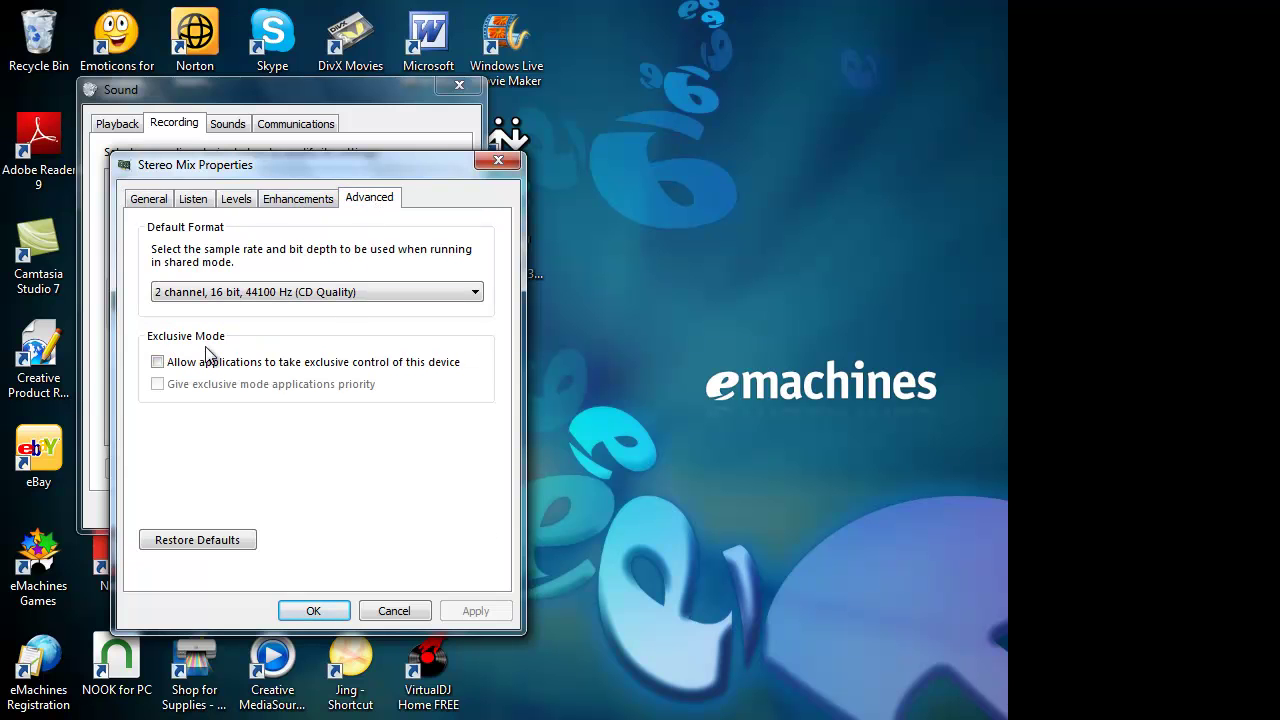
click(157, 362)
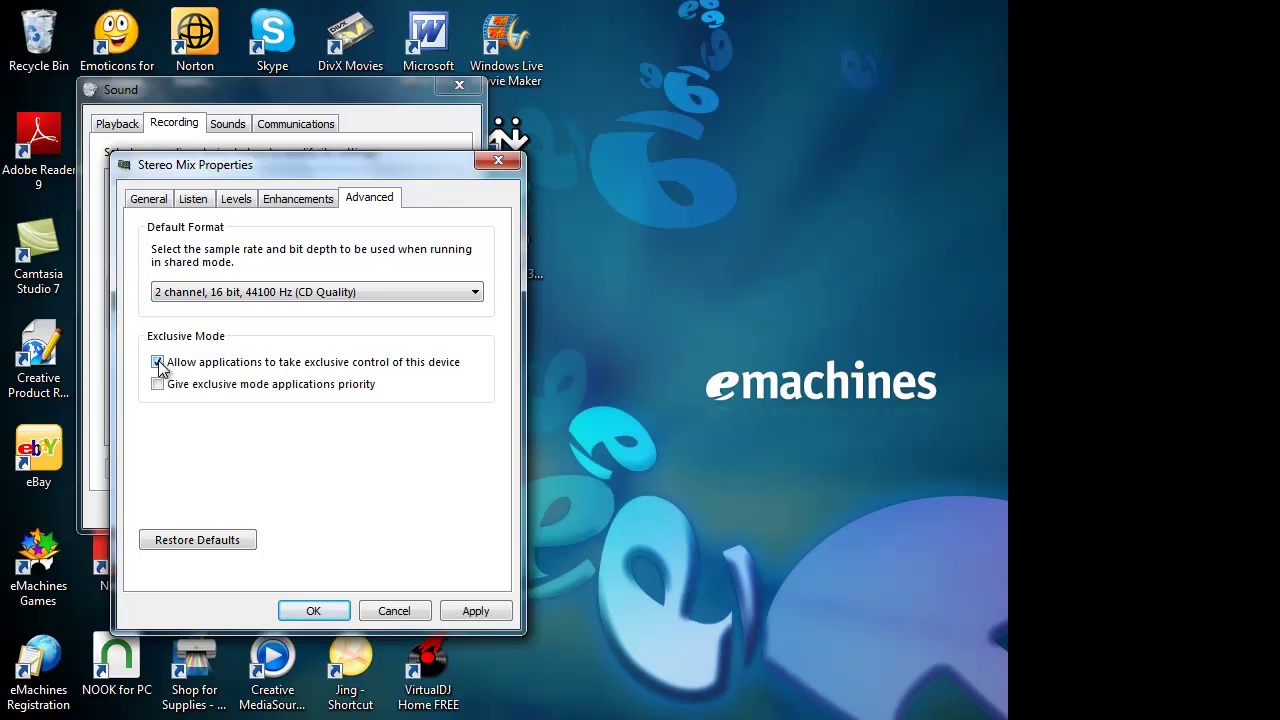
click(157, 362)
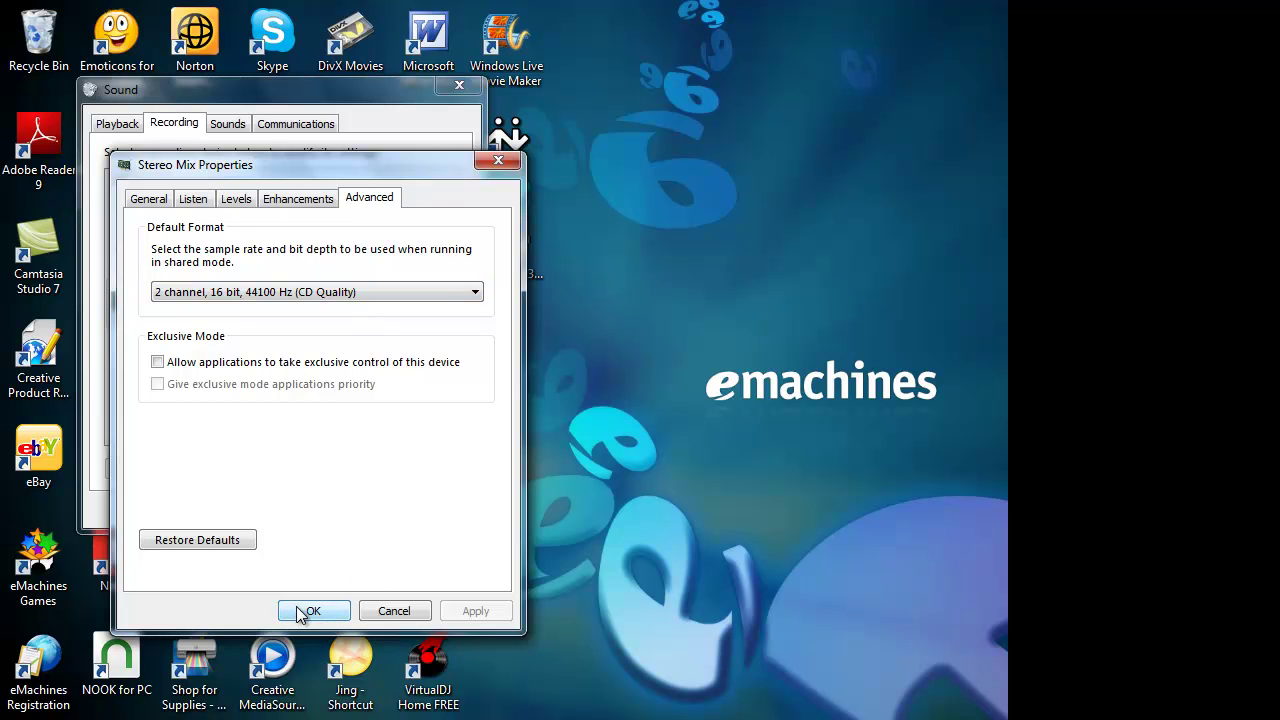
click(190, 202)
click(148, 199)
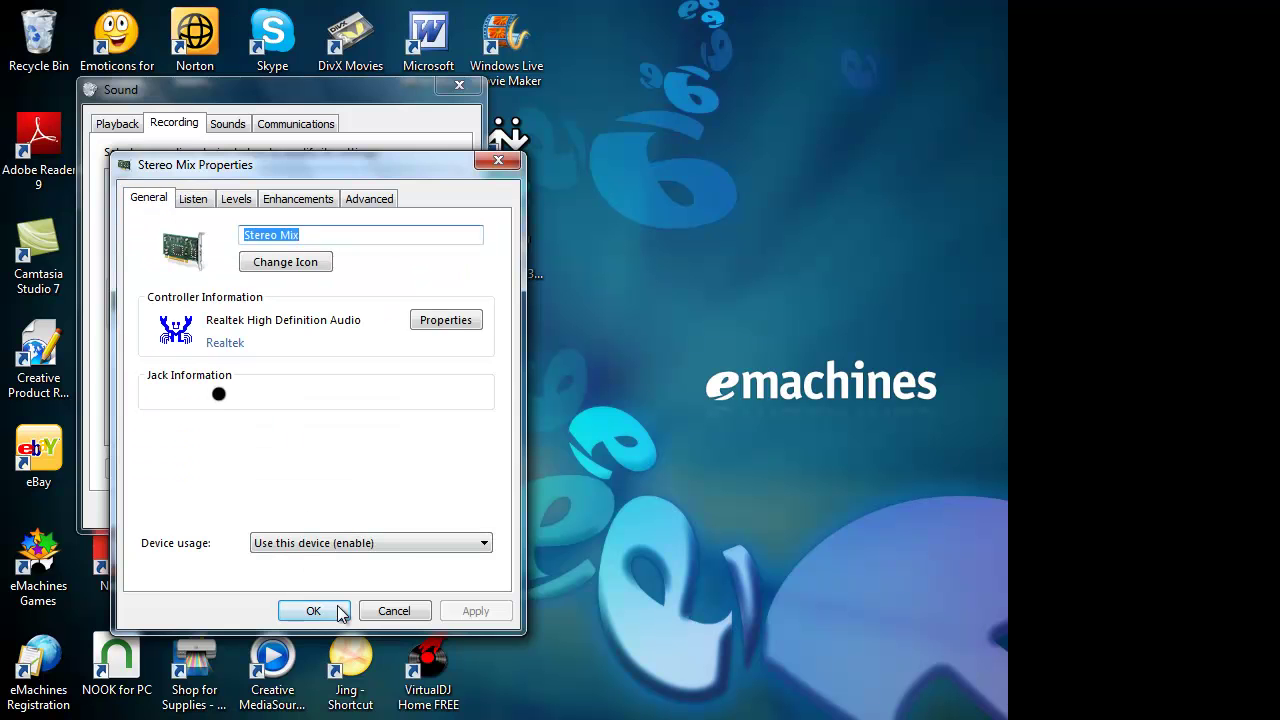
click(335, 609)
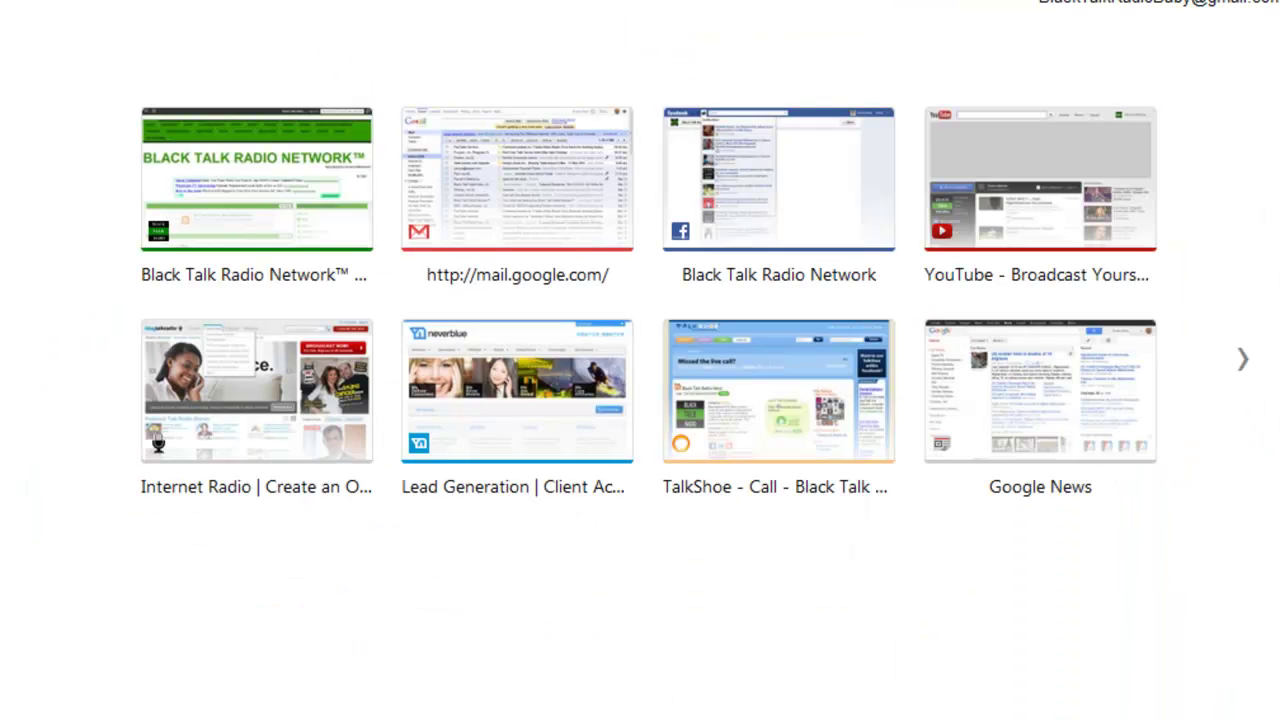
Step: Enter "realtek stereo mix" as a web search in the Google Chrome browser
text(real player)
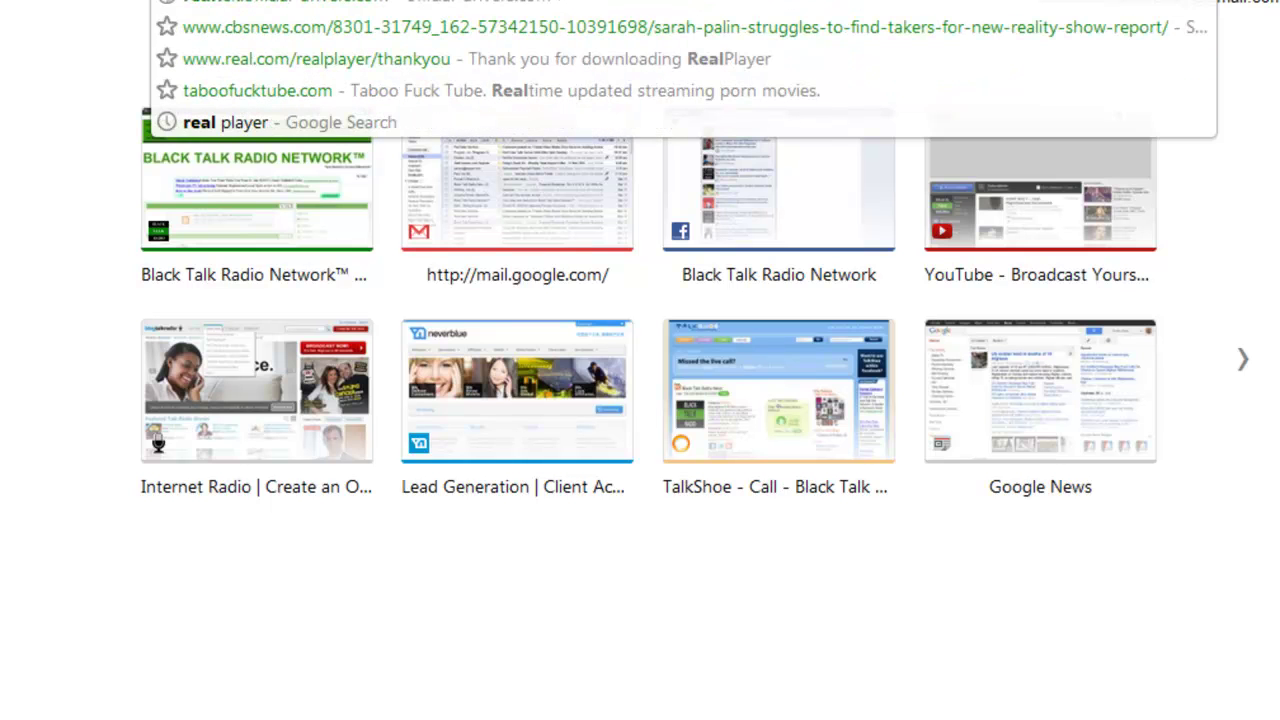
key(BackSpace)
key(BackSpace)
key(BackSpace)
key(BackSpace)
key(BackSpace)
key(BackSpace)
key(BackSpace)
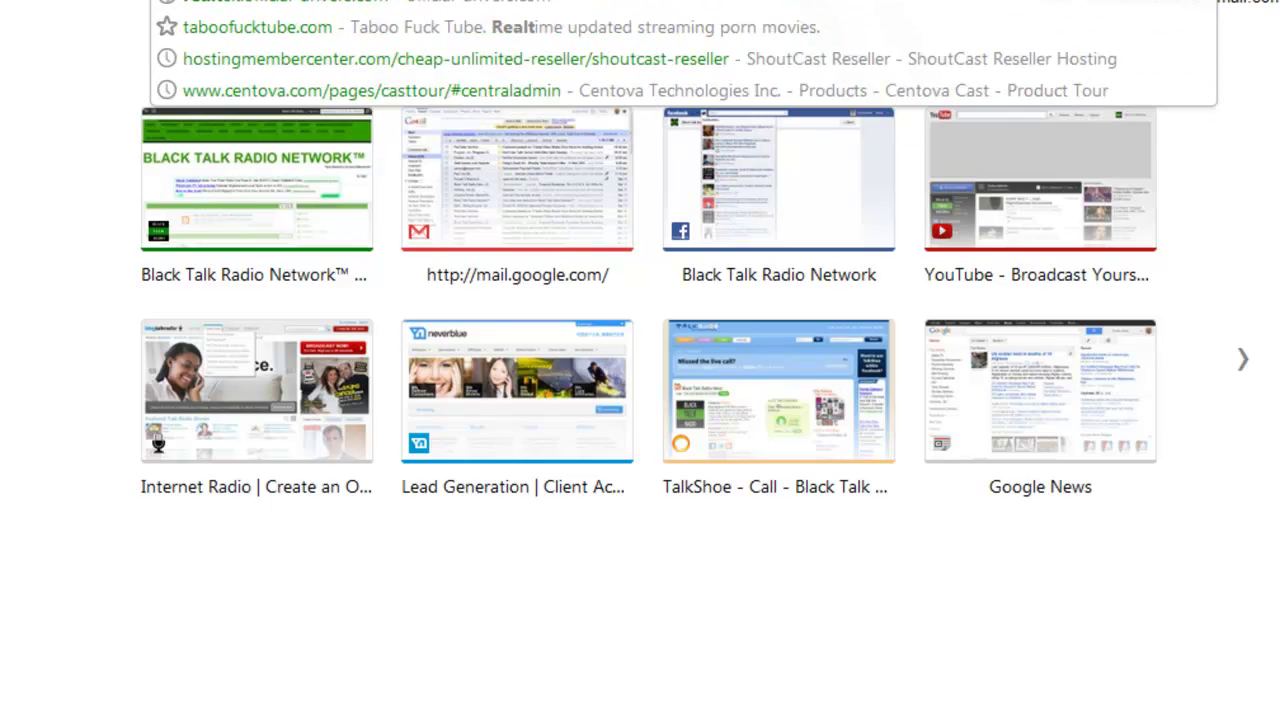
text(tek)
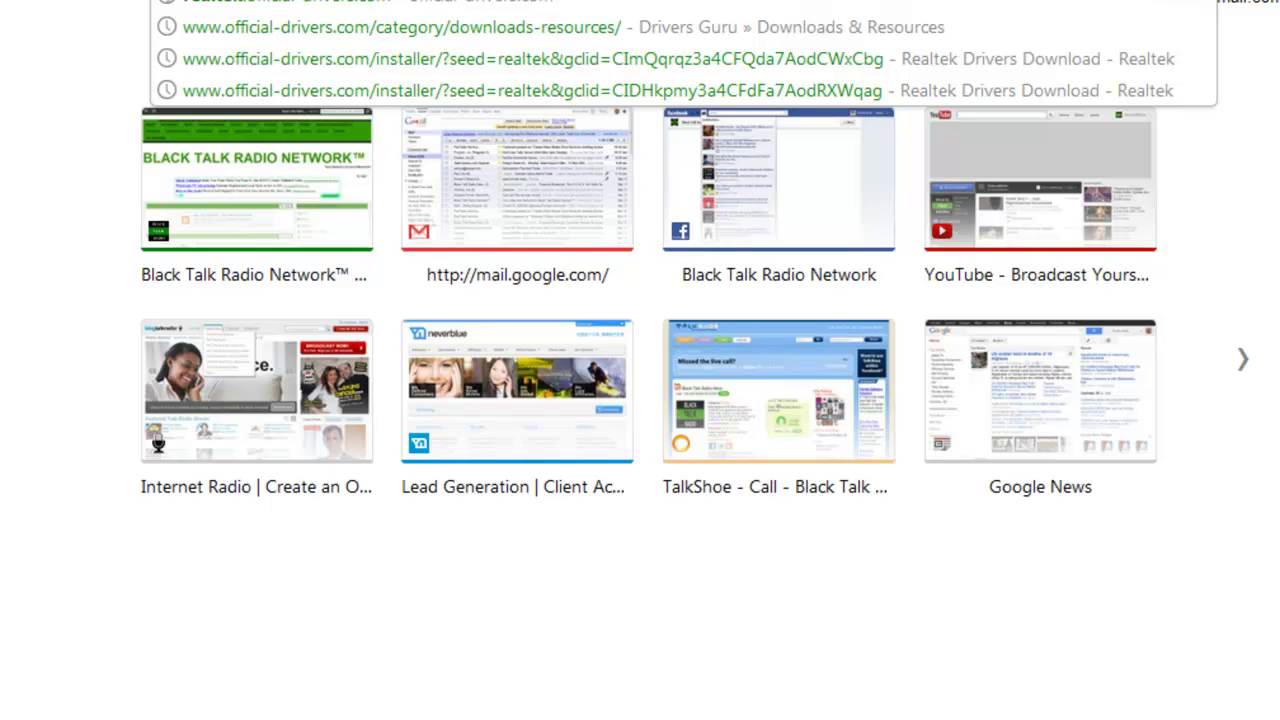
text( stereo mix)
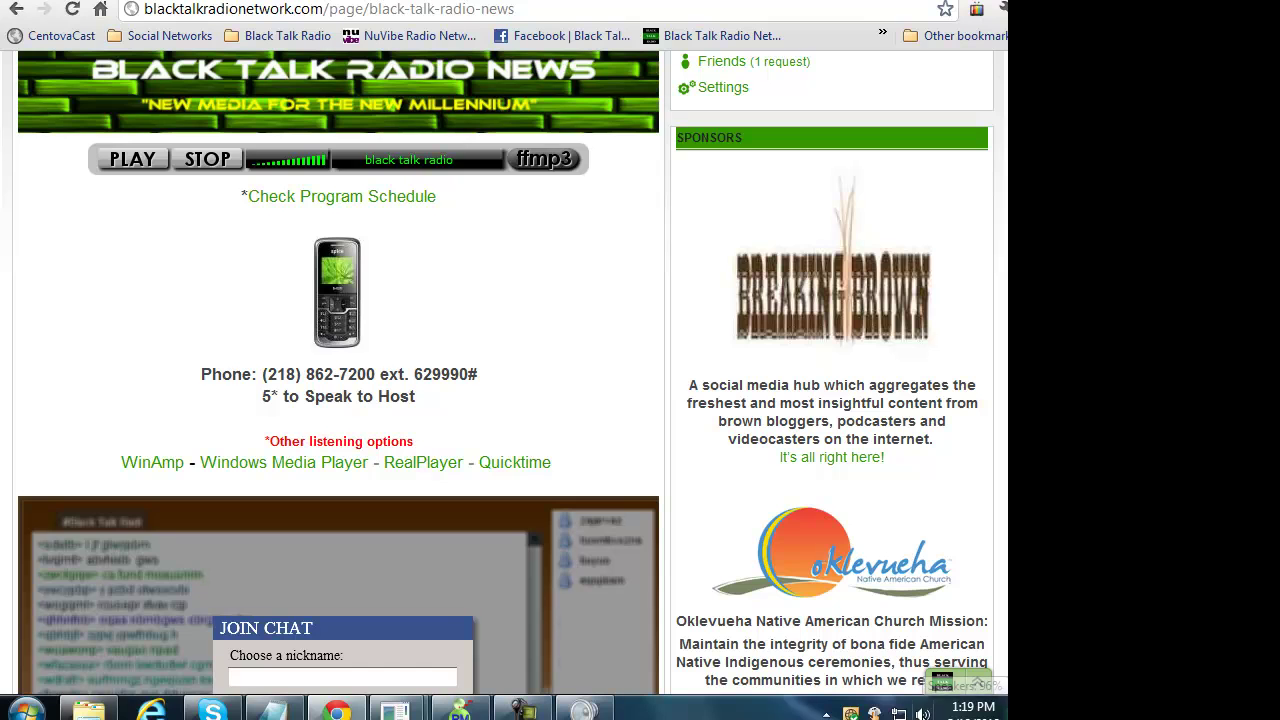
Step: Reopen the recording devices list, check the disabled and disconnected device display options, select Stereo Mix and confirm
right_click(922, 713)
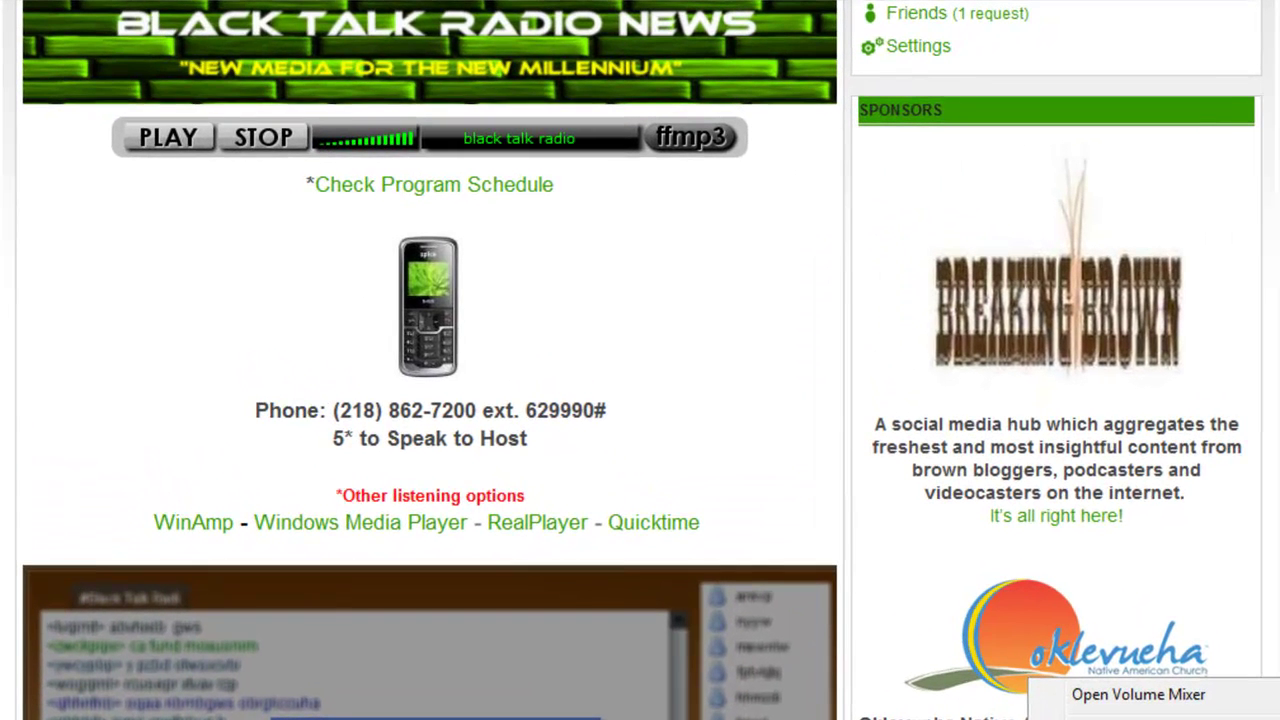
click(1110, 719)
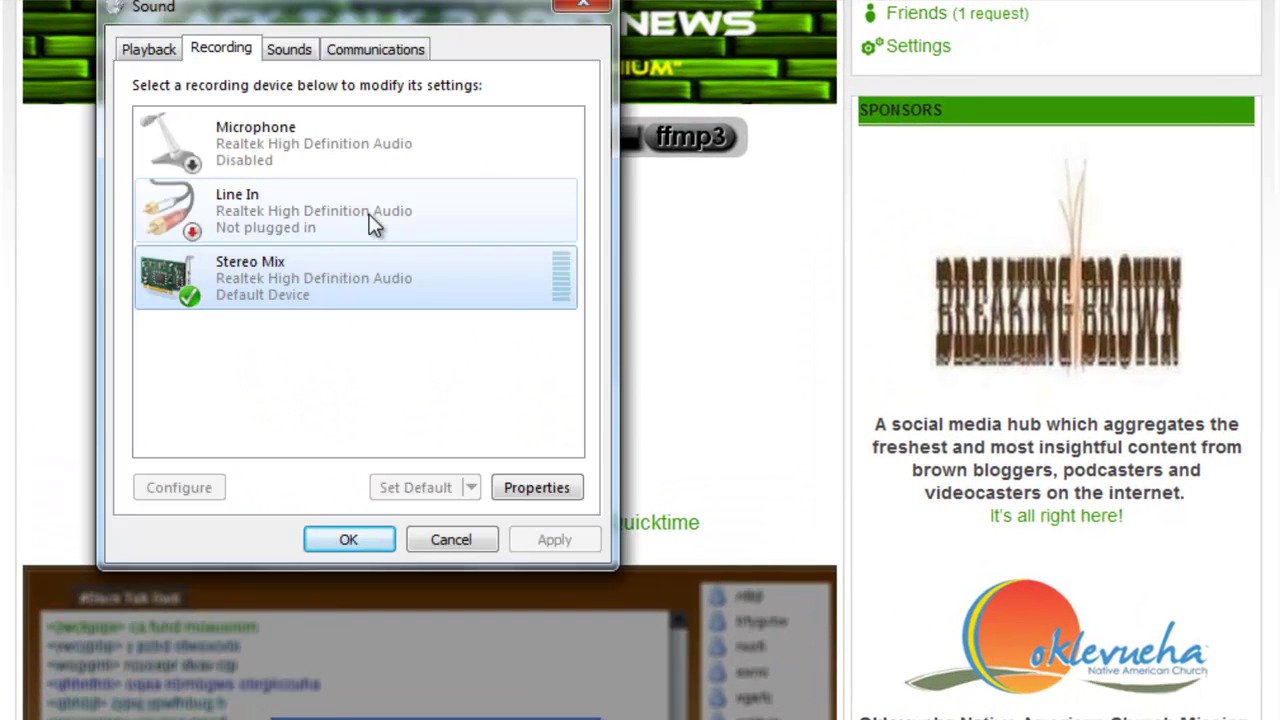
right_click(308, 362)
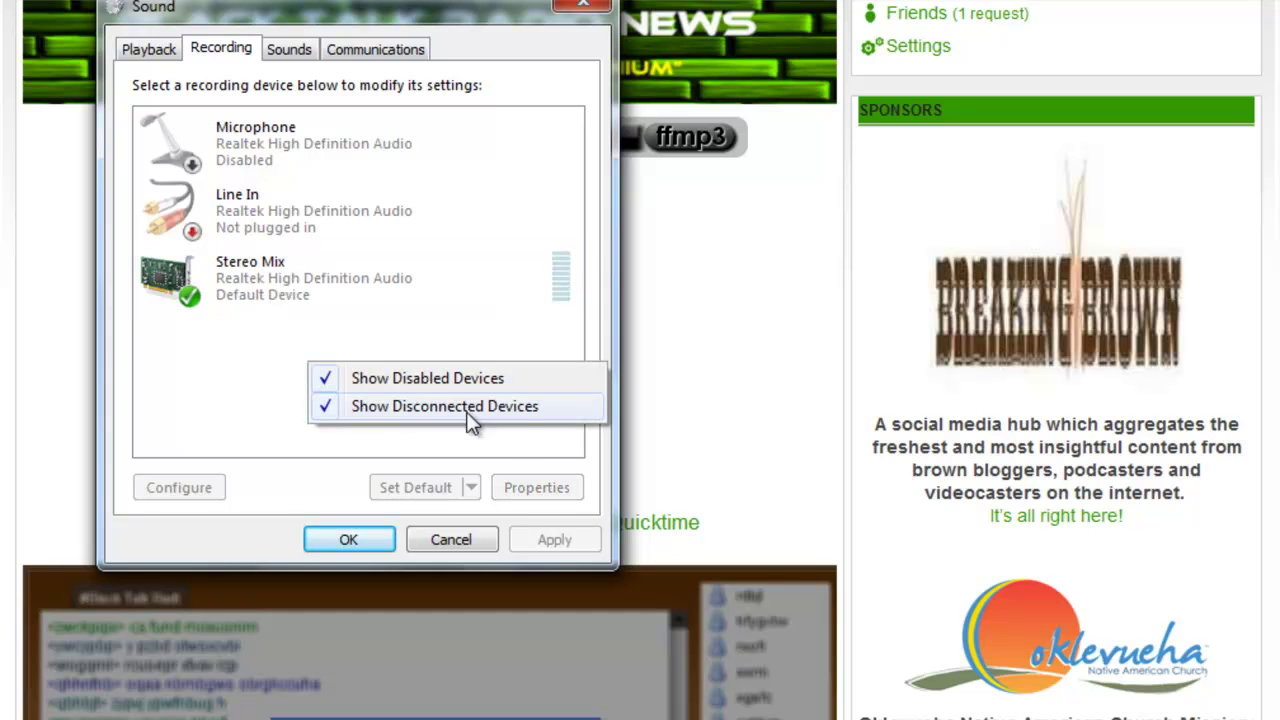
click(237, 365)
click(245, 300)
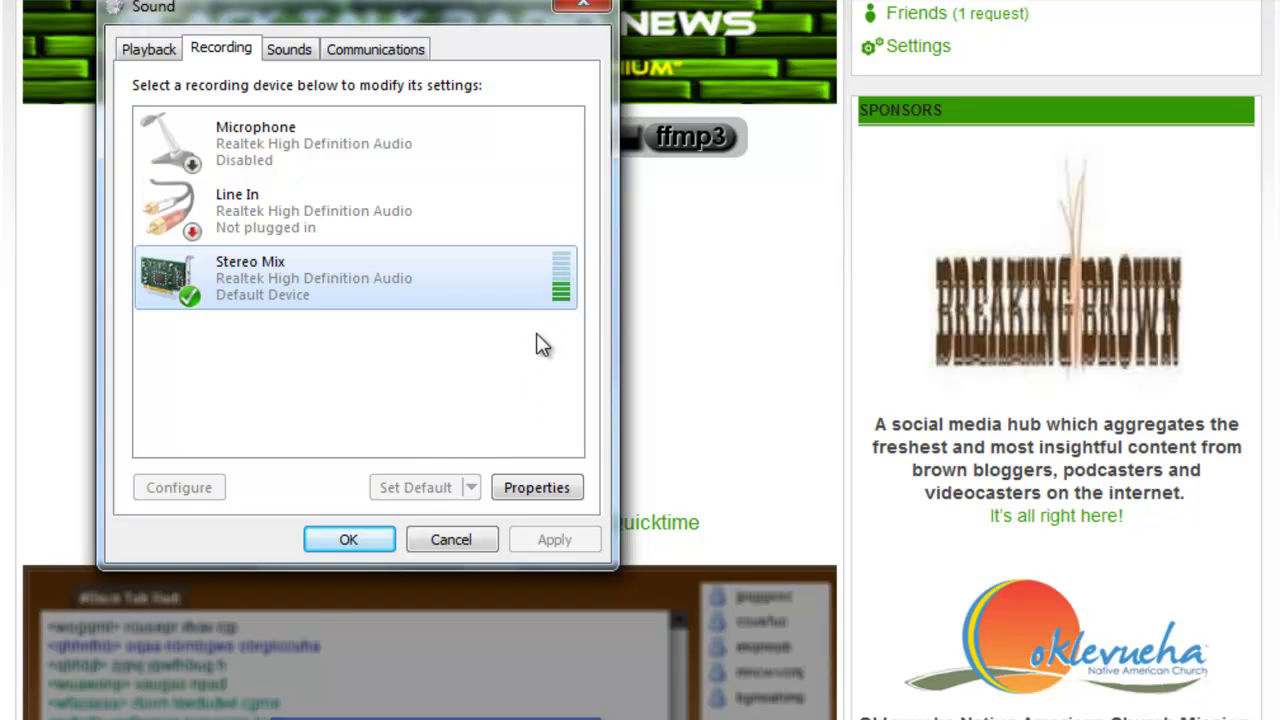
click(365, 537)
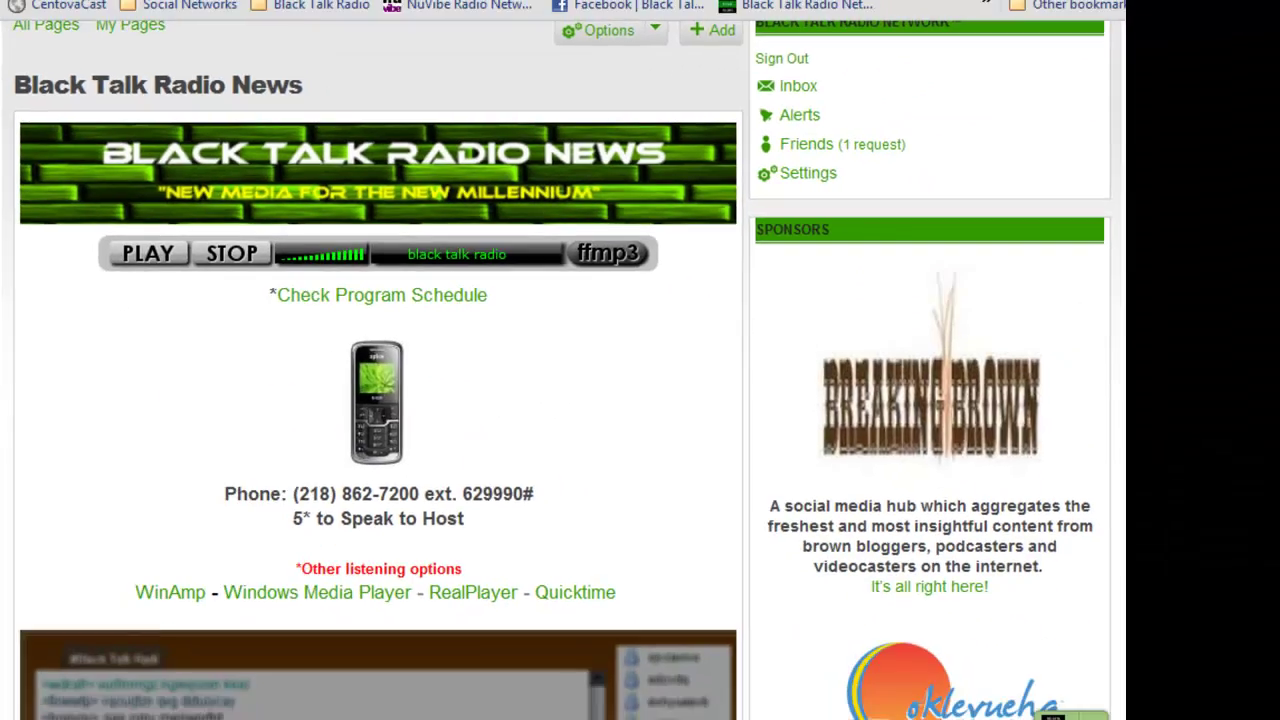
Step: Switch from the browser to butt without its settings window and shorten the main window's info log
click(1160, 2)
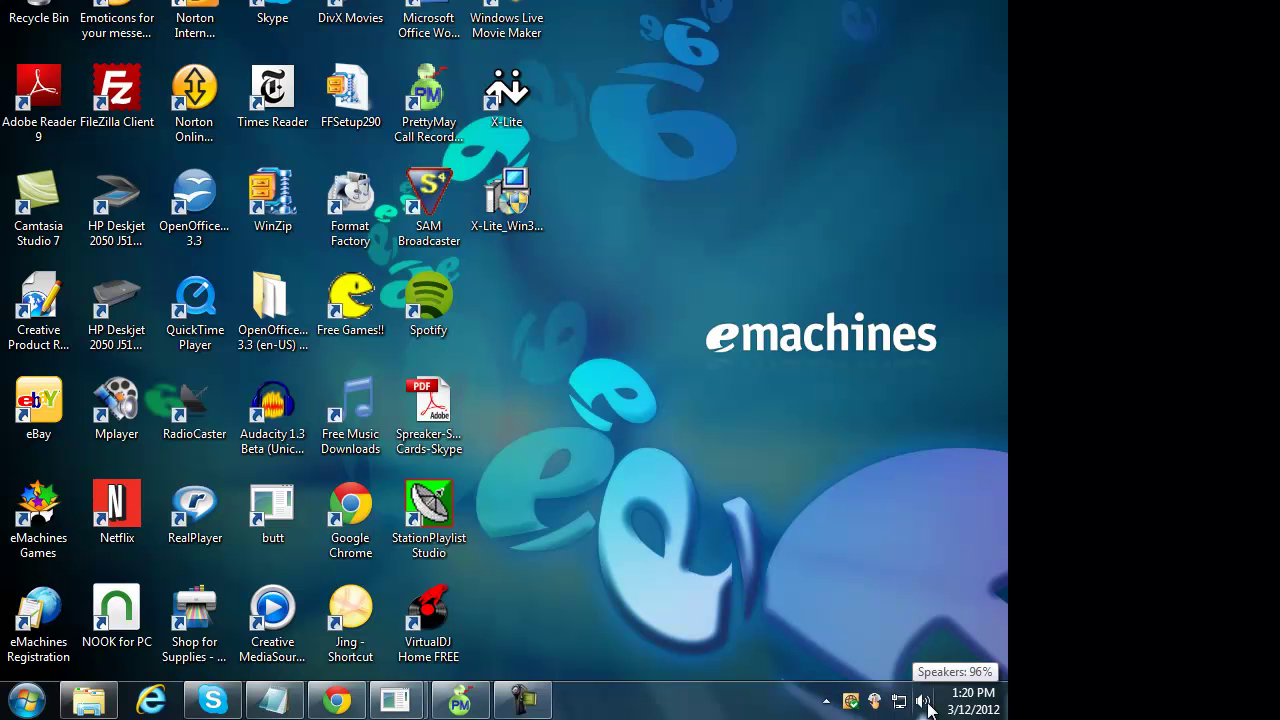
mouse_move(404, 710)
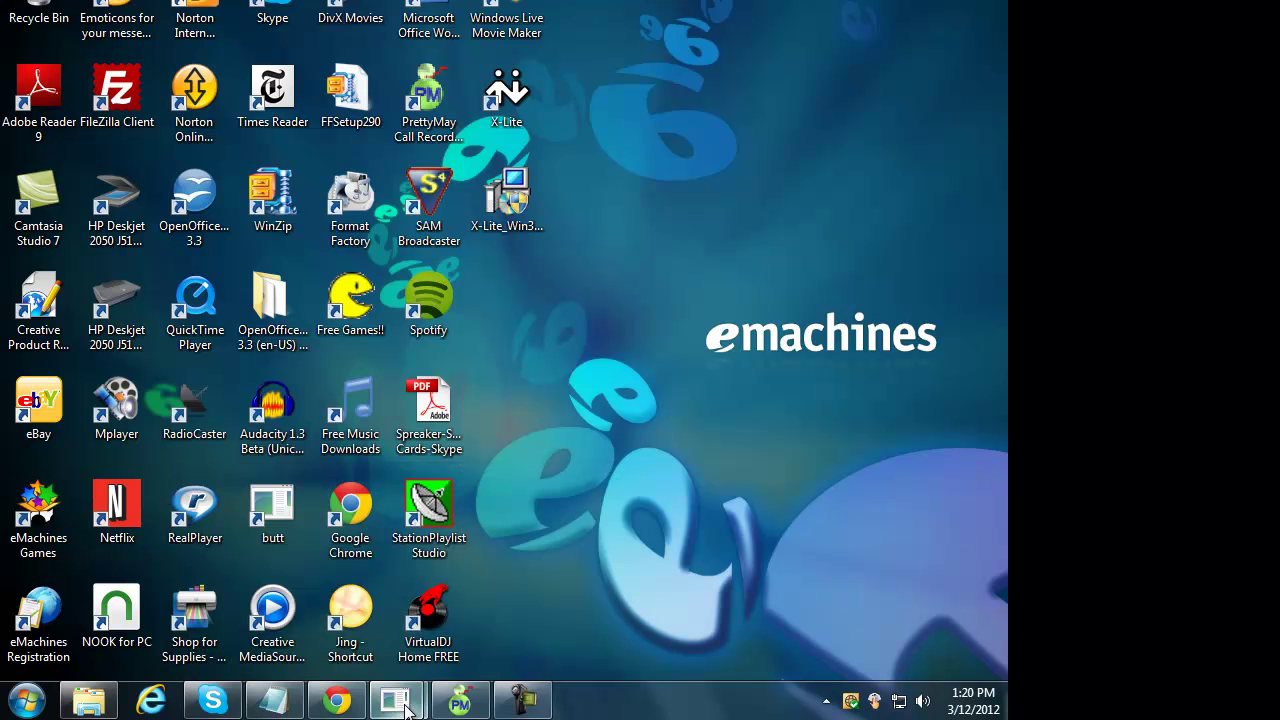
mouse_move(359, 626)
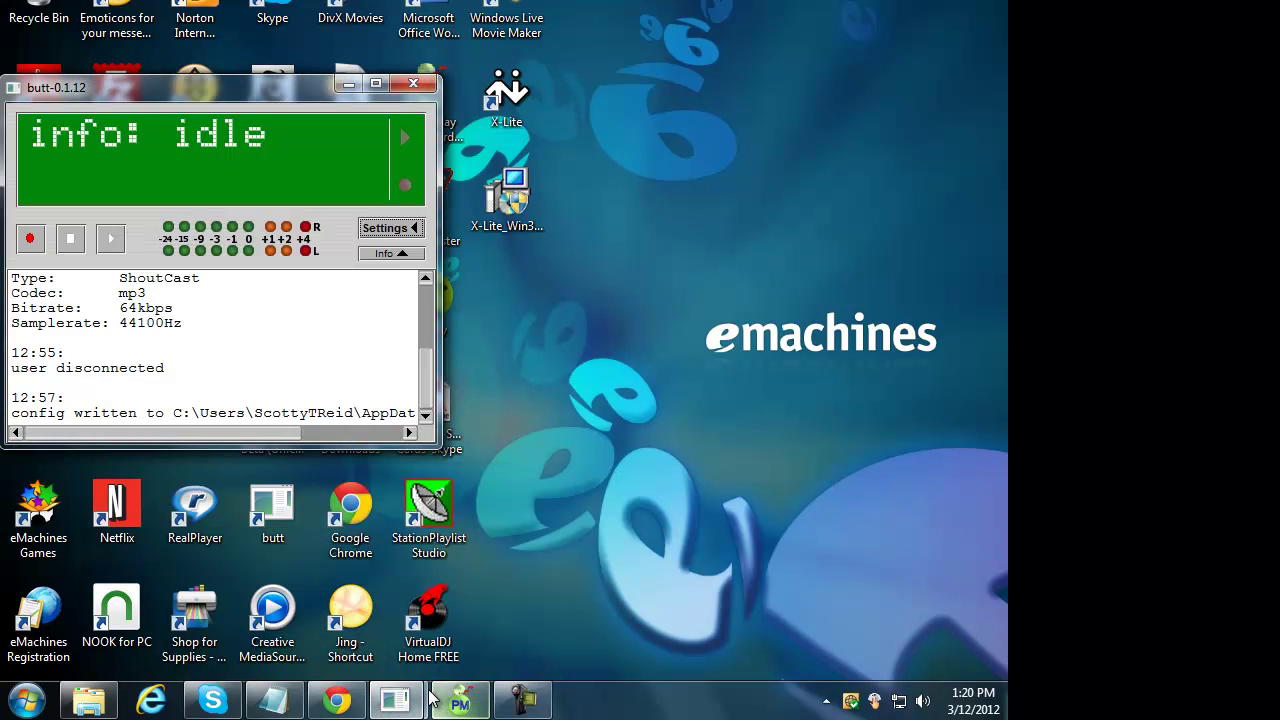
click(501, 614)
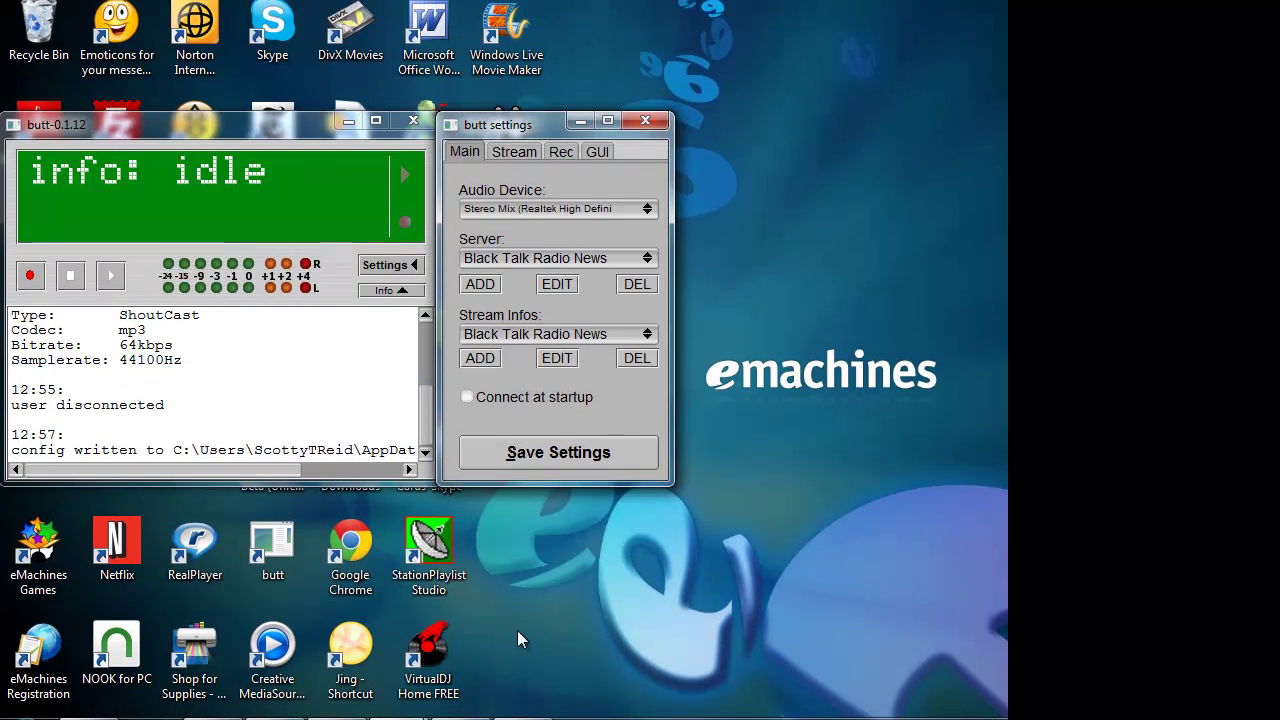
click(631, 139)
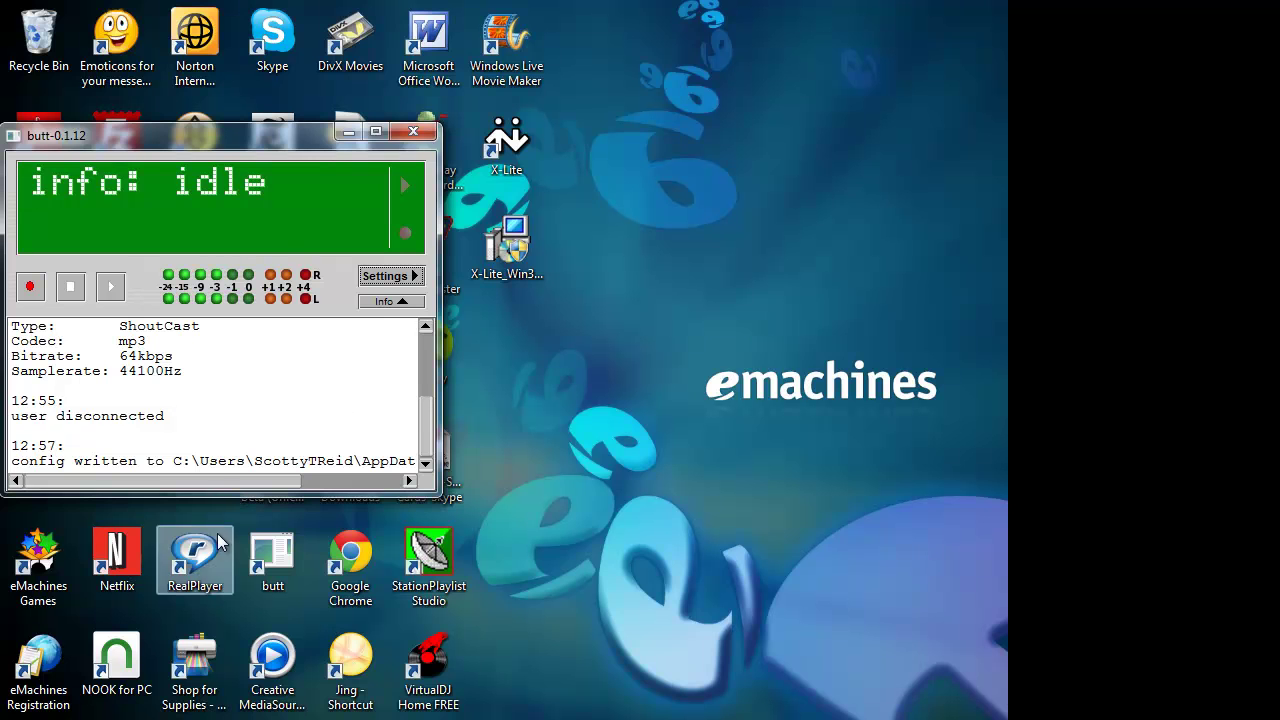
drag(245, 495, 280, 342)
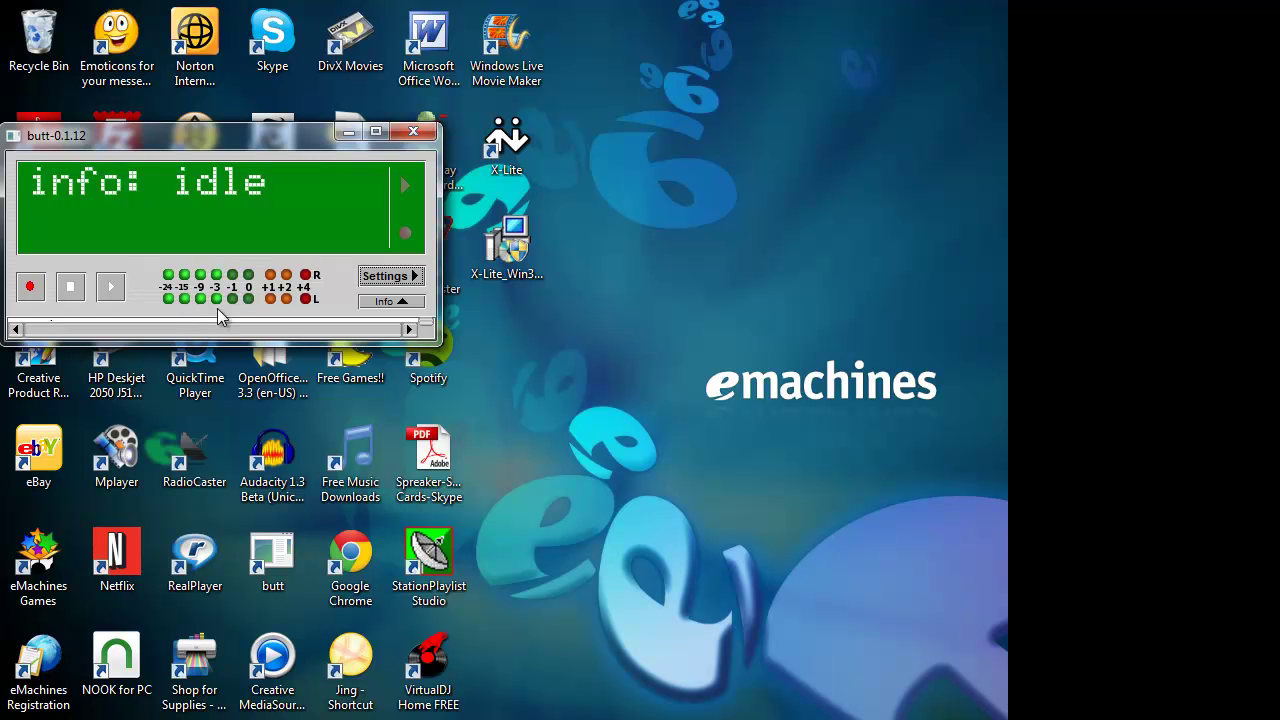
Step: Open the butt settings and choose the Realtek Stereo Mix as the audio device
click(388, 278)
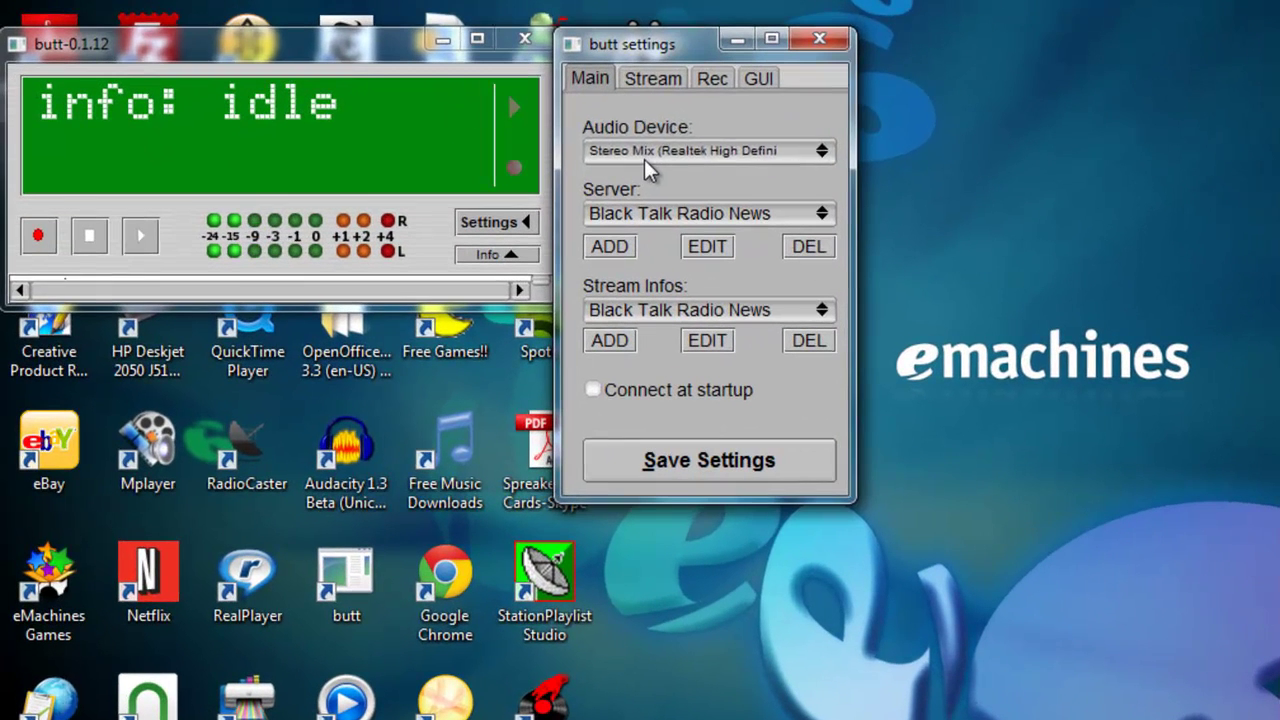
click(515, 226)
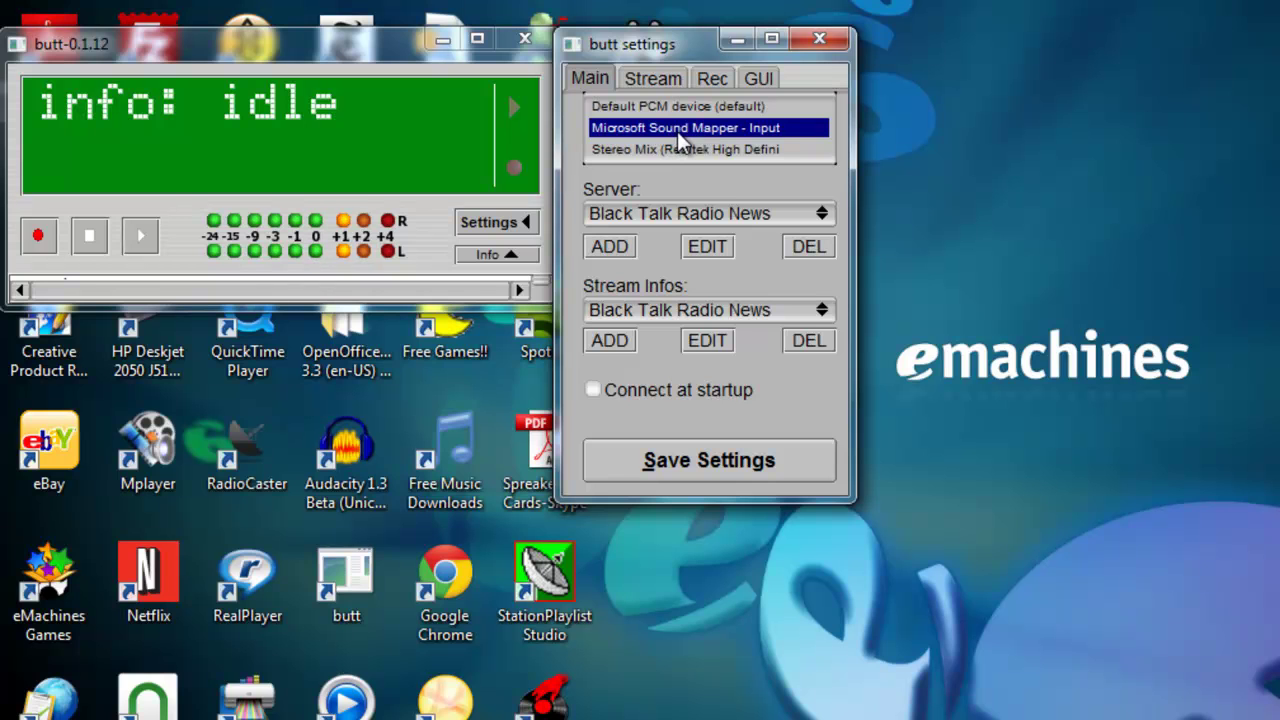
click(680, 187)
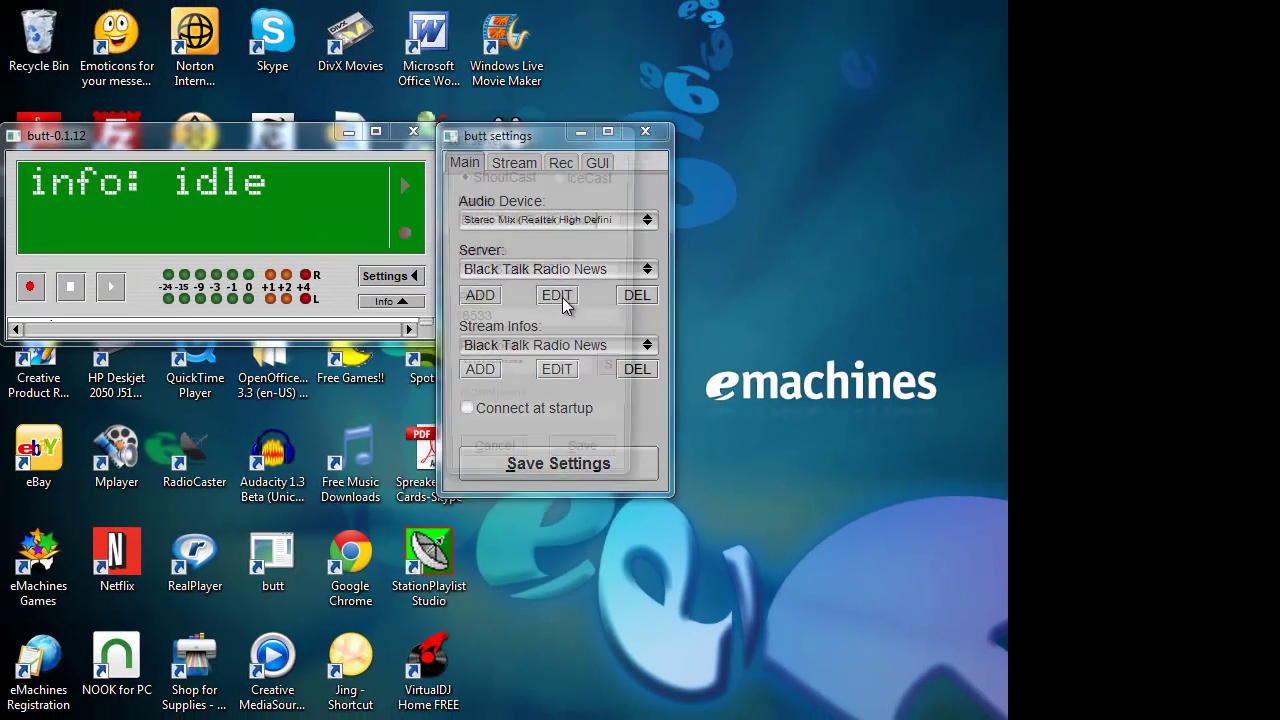
Step: Examine the name, address, port and password fields of the Black Talk Radio News server, cancel the edit and check the server list
click(701, 252)
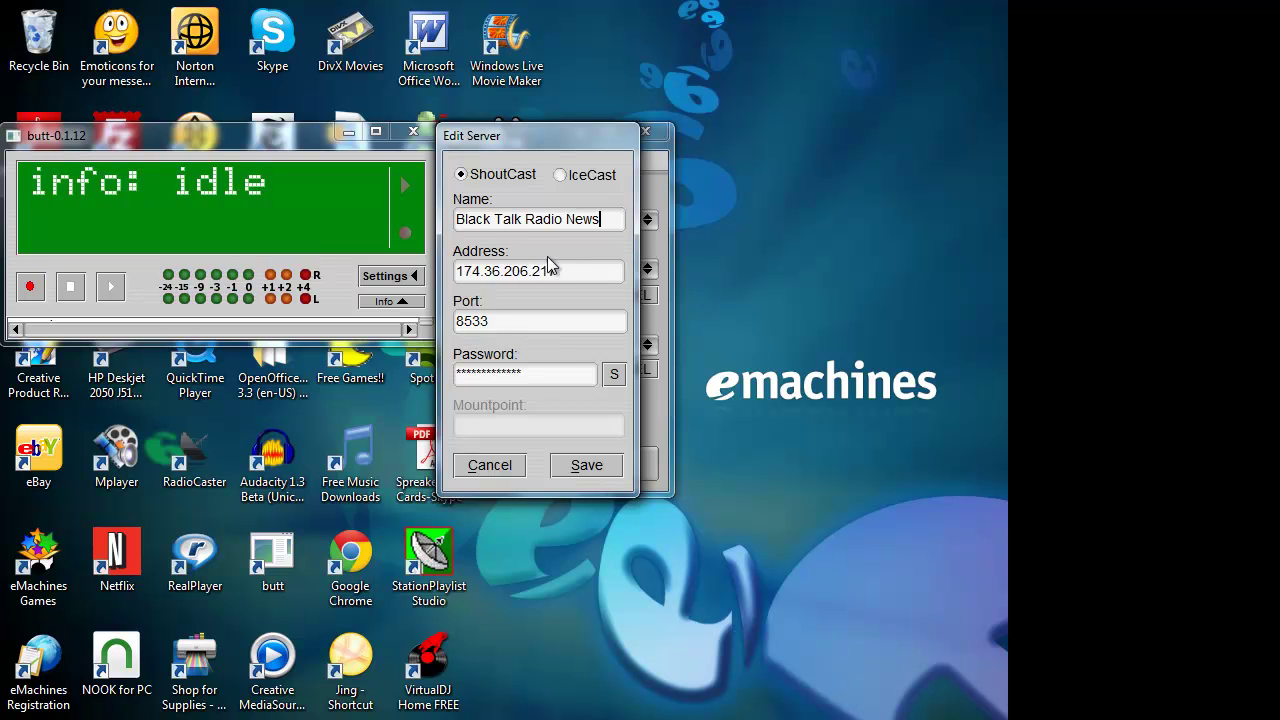
click(494, 221)
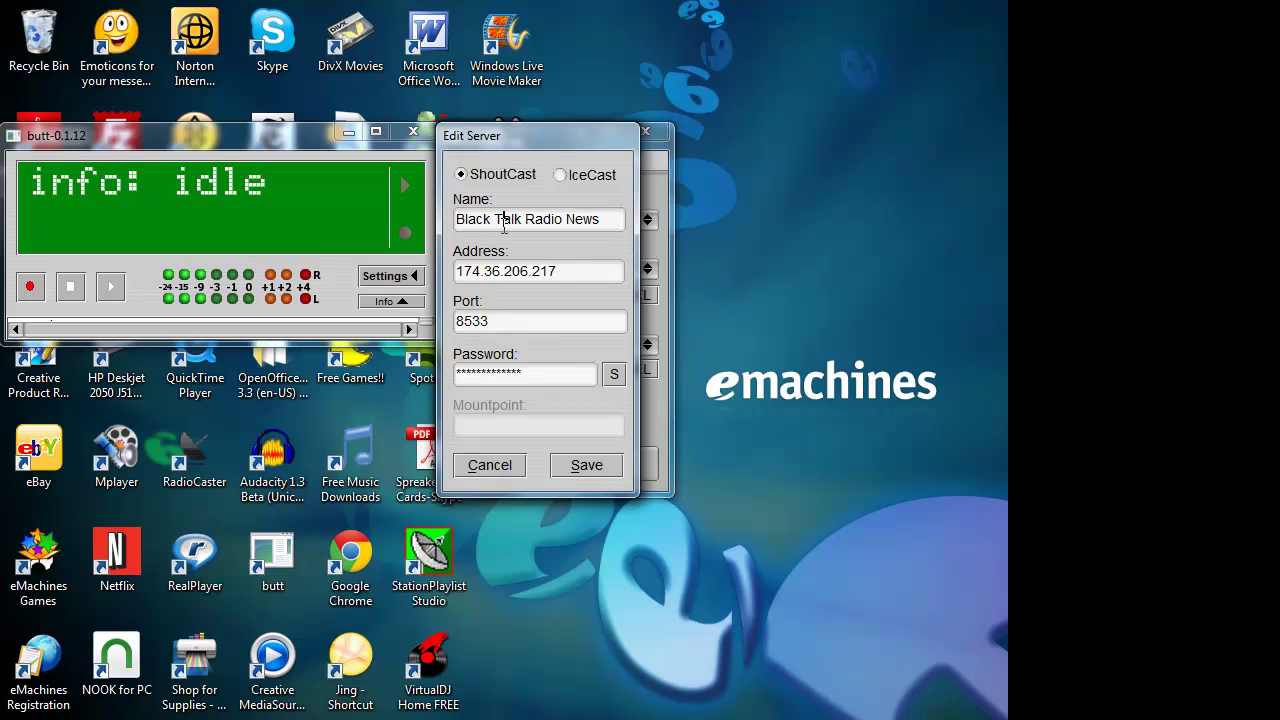
click(561, 273)
click(507, 325)
click(532, 377)
click(493, 468)
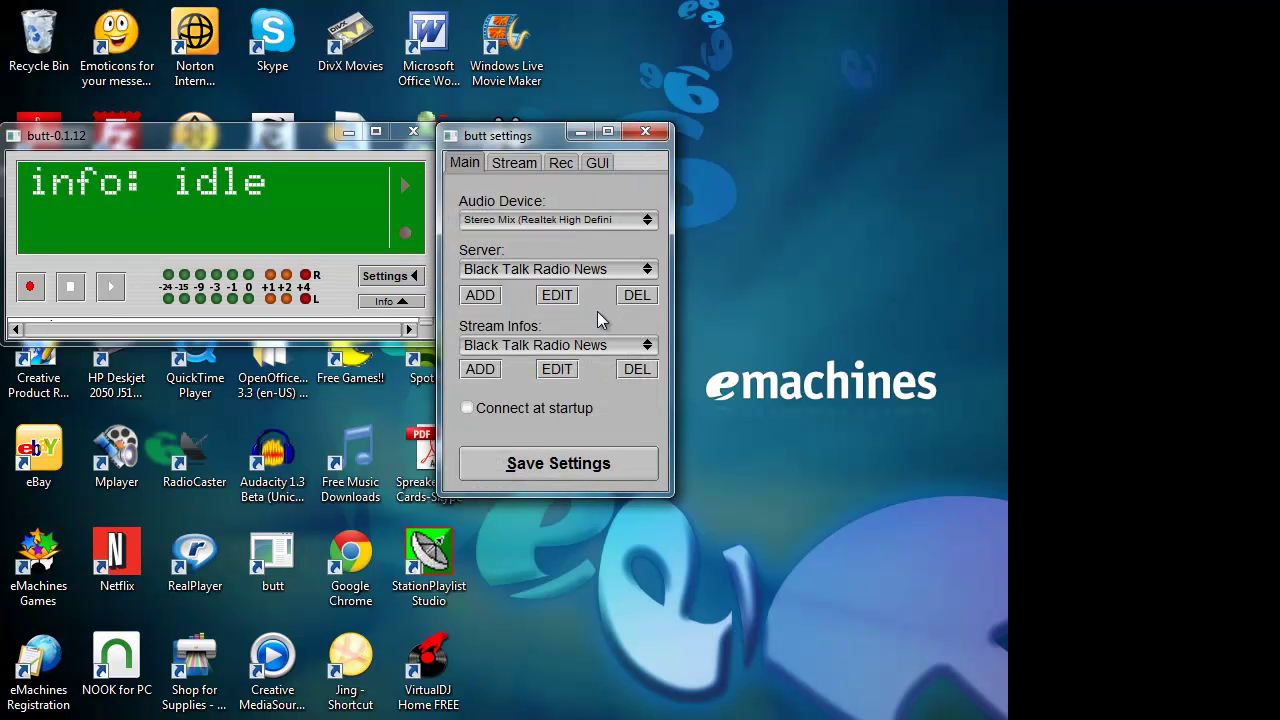
click(546, 276)
click(546, 280)
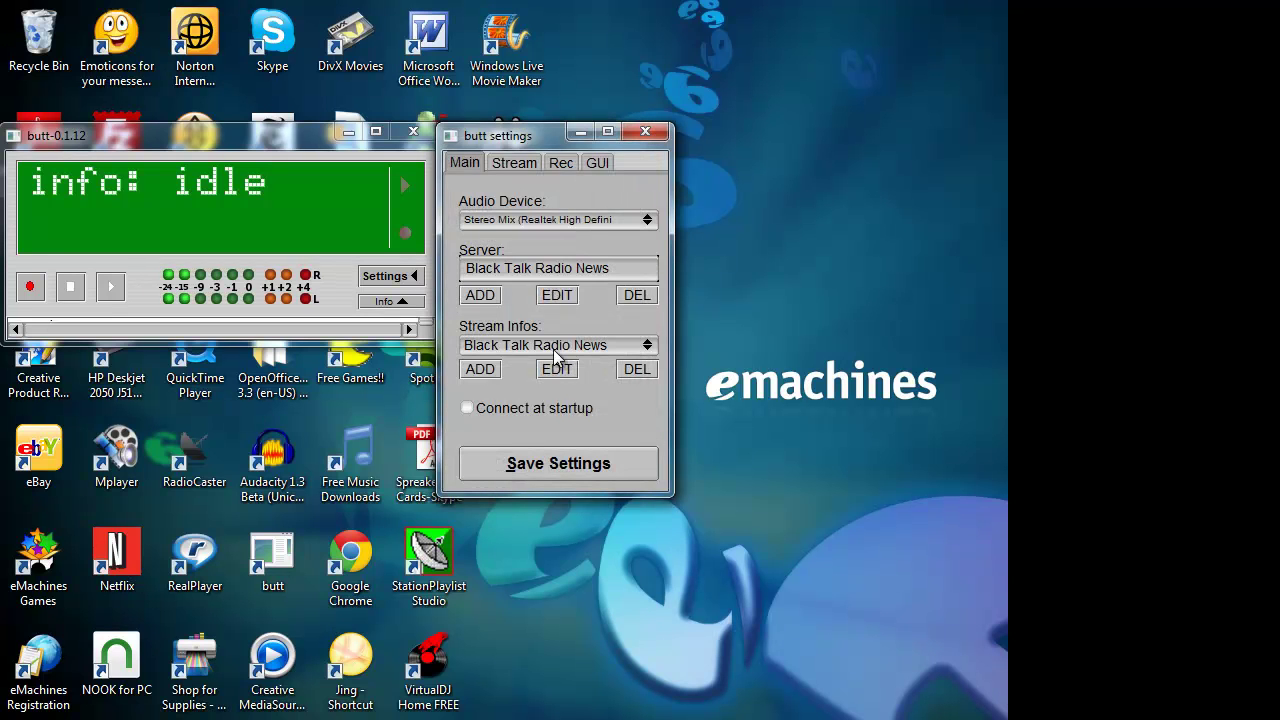
Step: Review the stream info of Black Talk Radio News, try the public server option on and off, and save with it off
click(561, 369)
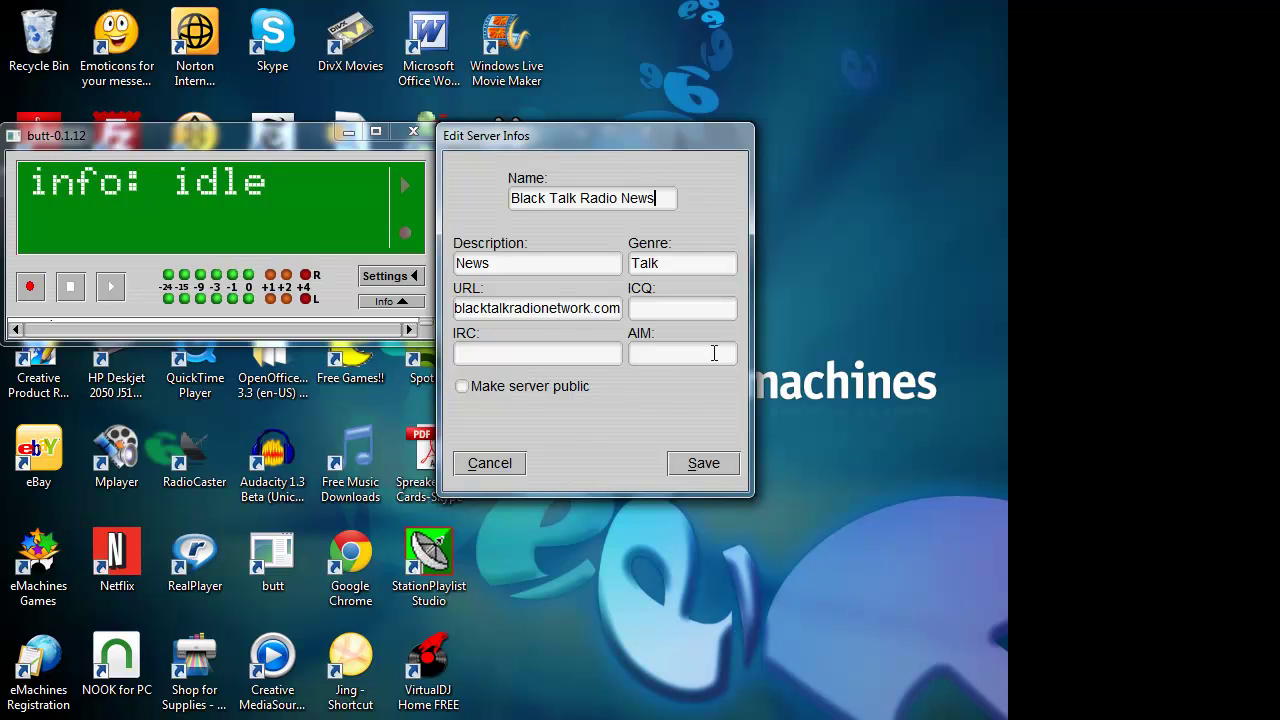
click(465, 392)
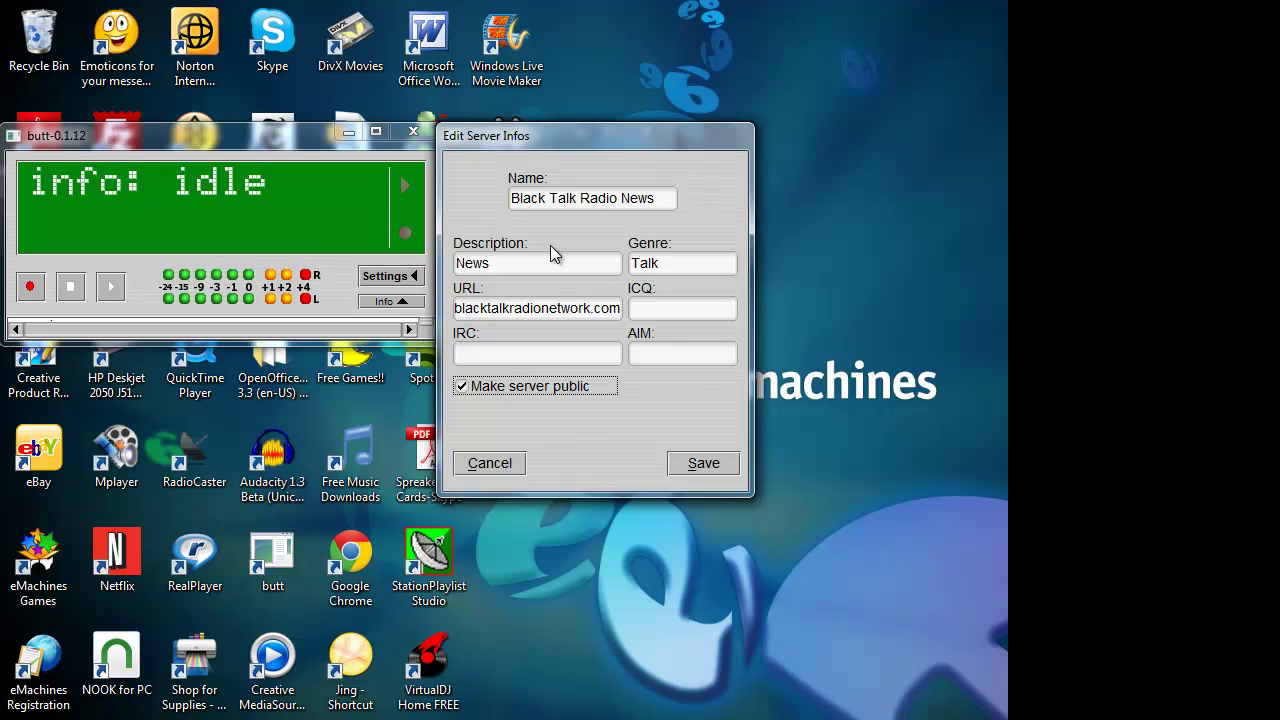
click(464, 389)
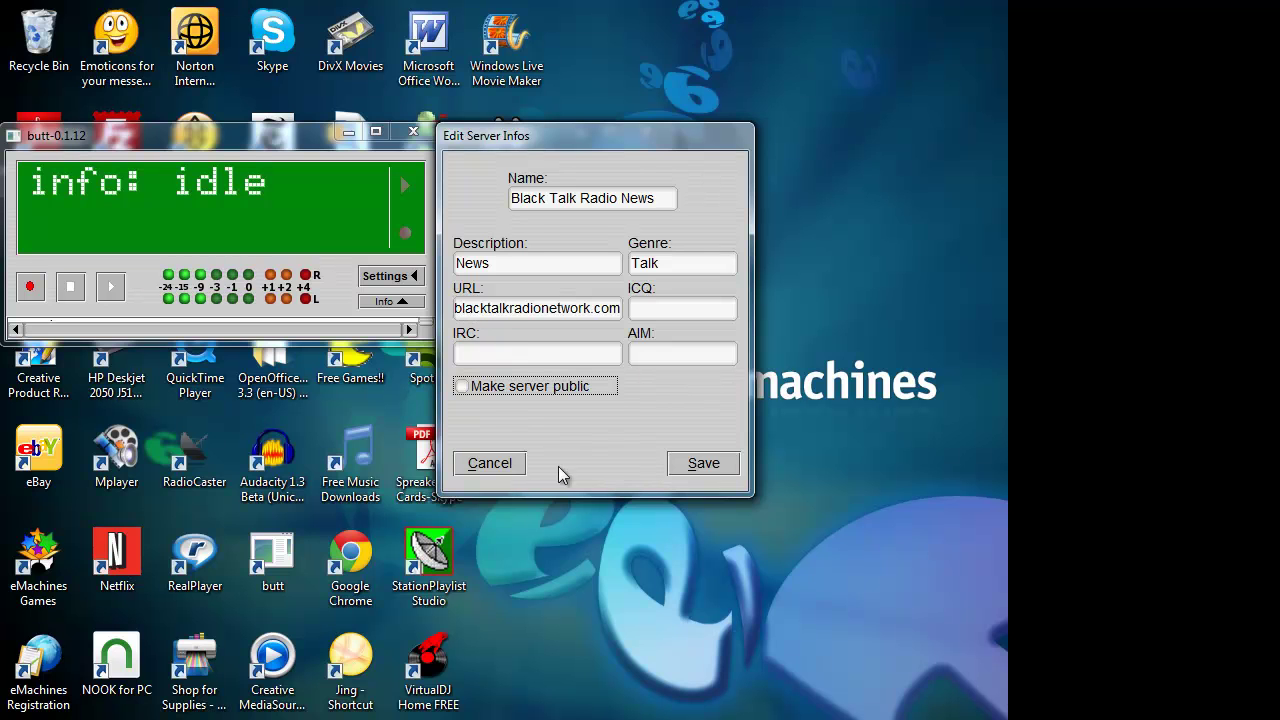
click(680, 464)
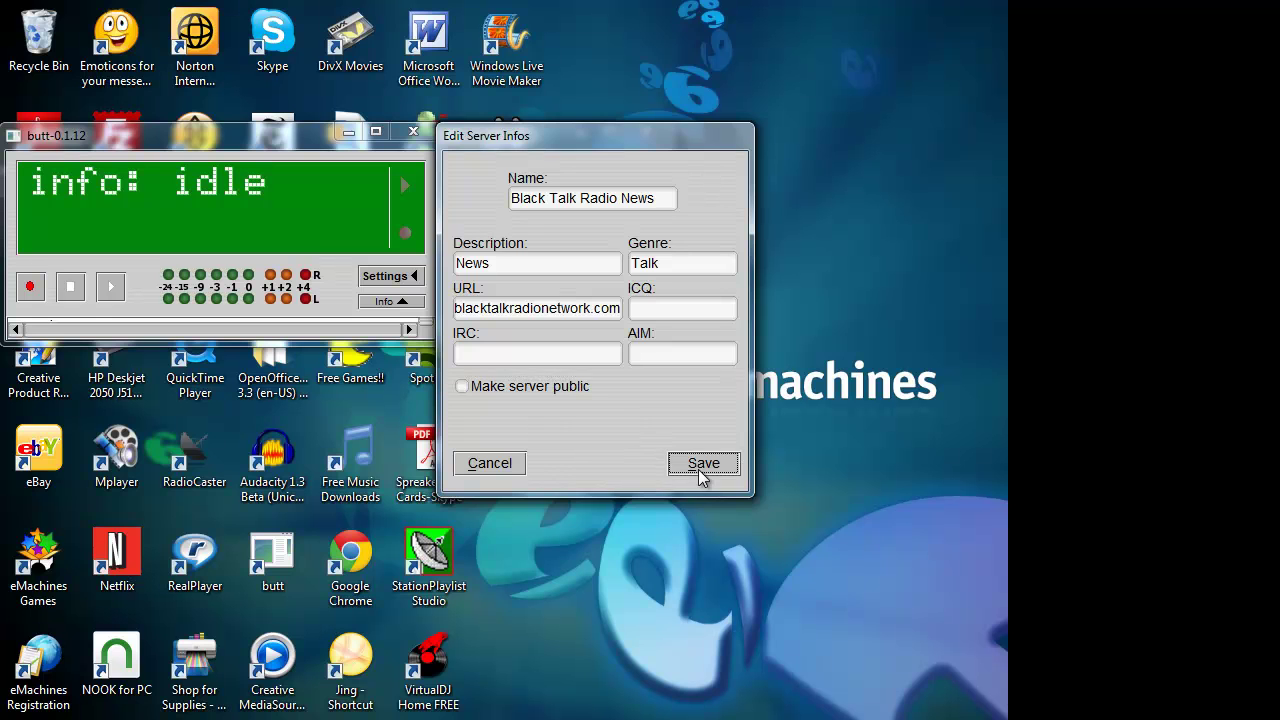
click(698, 469)
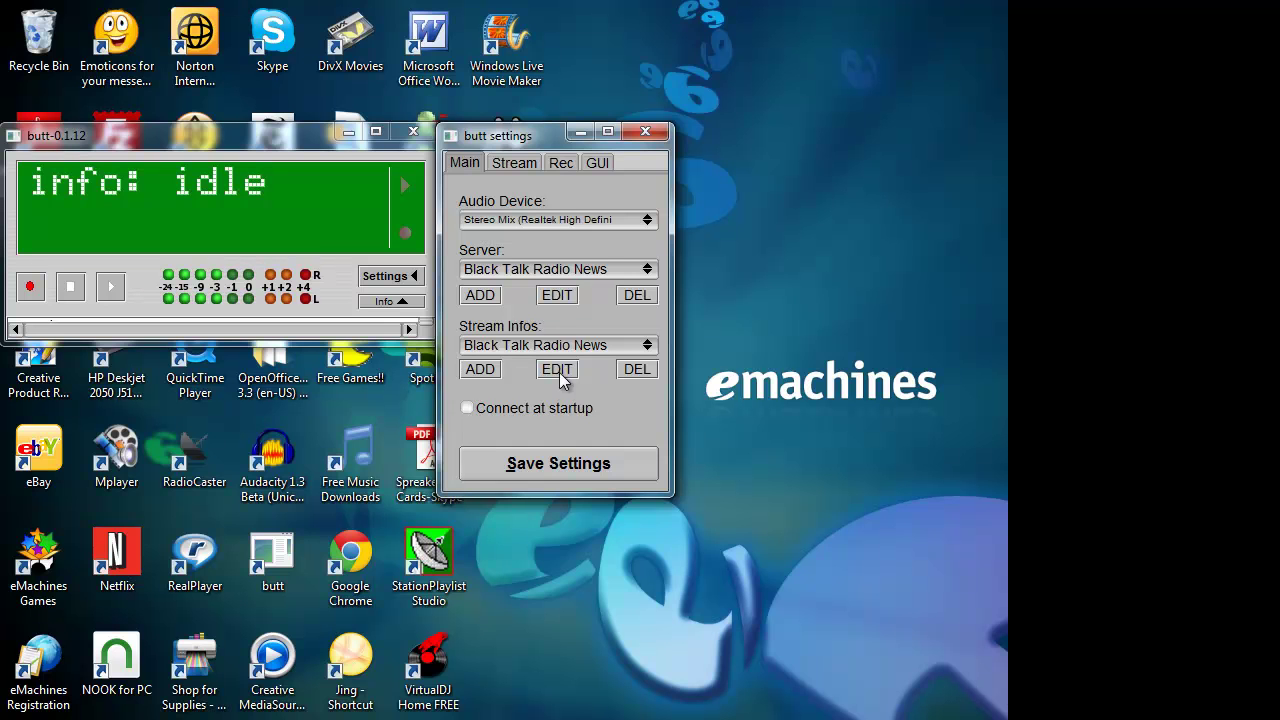
Step: Recheck the Black Talk Radio News server entry without changing it, save the butt settings and close the settings window
click(565, 297)
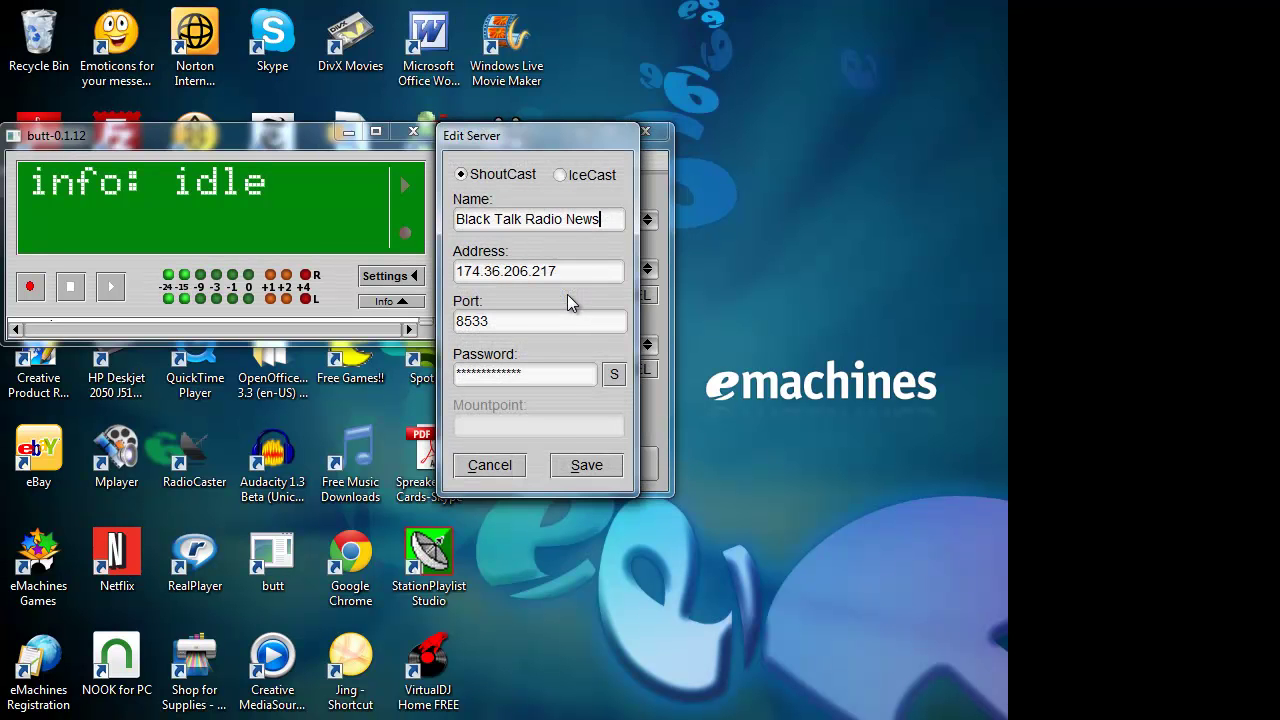
click(498, 469)
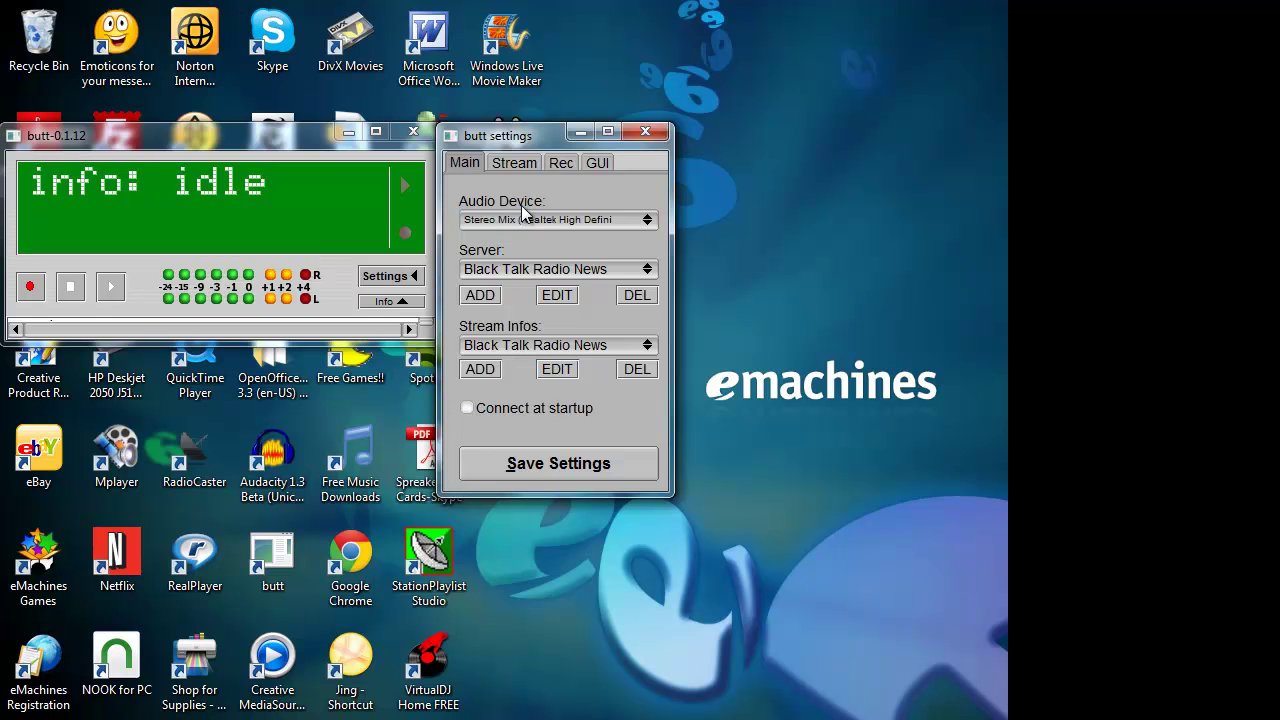
click(543, 471)
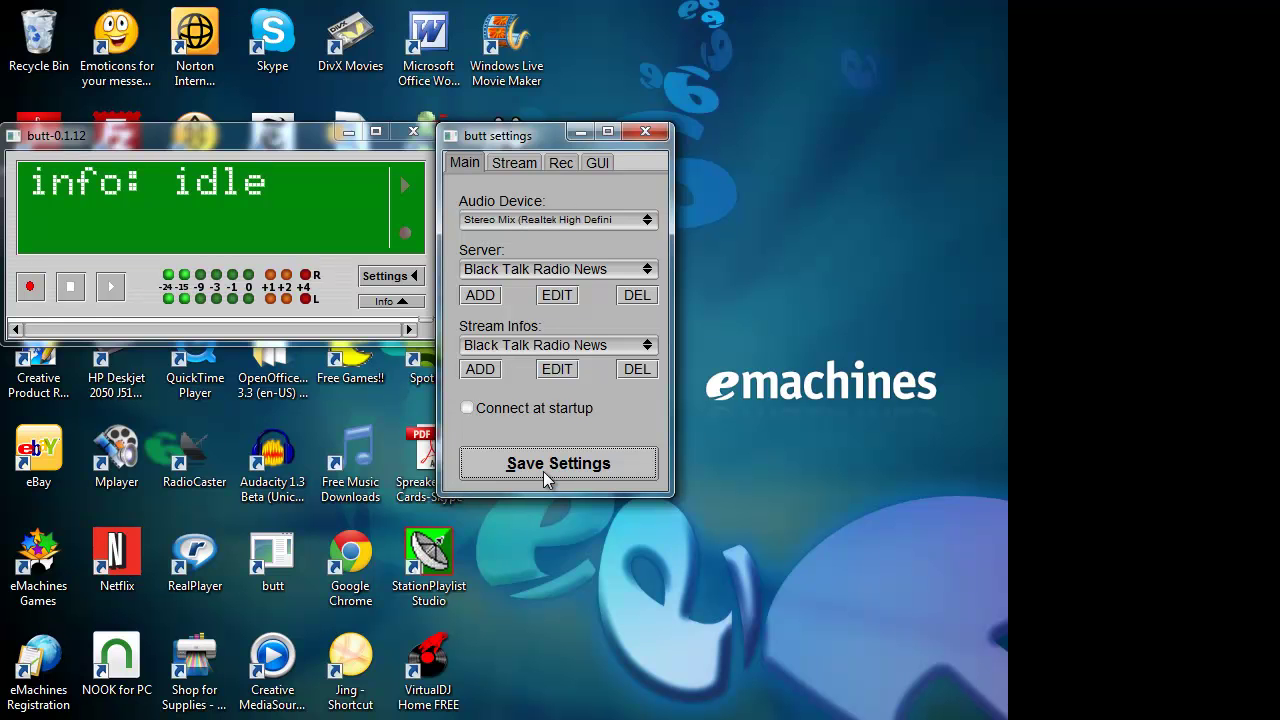
click(654, 133)
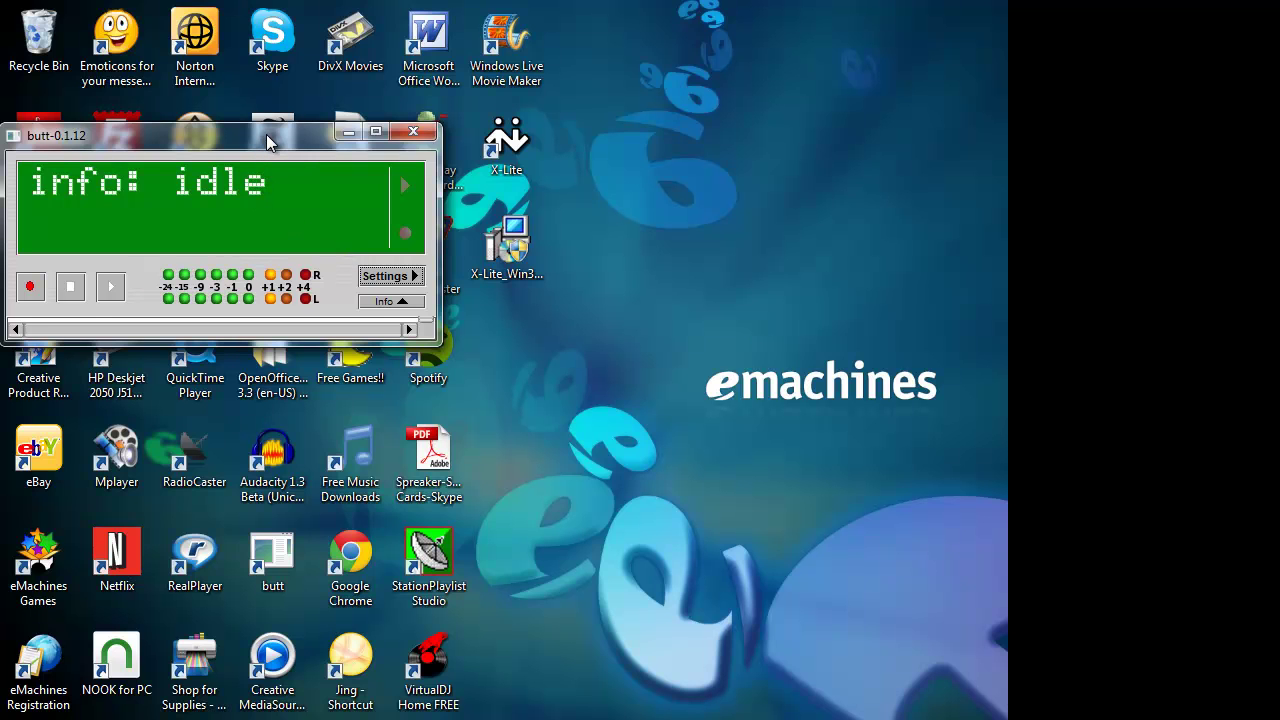
Step: Reopen the butt settings and review the available stream bitrates, keeping 64k
click(393, 278)
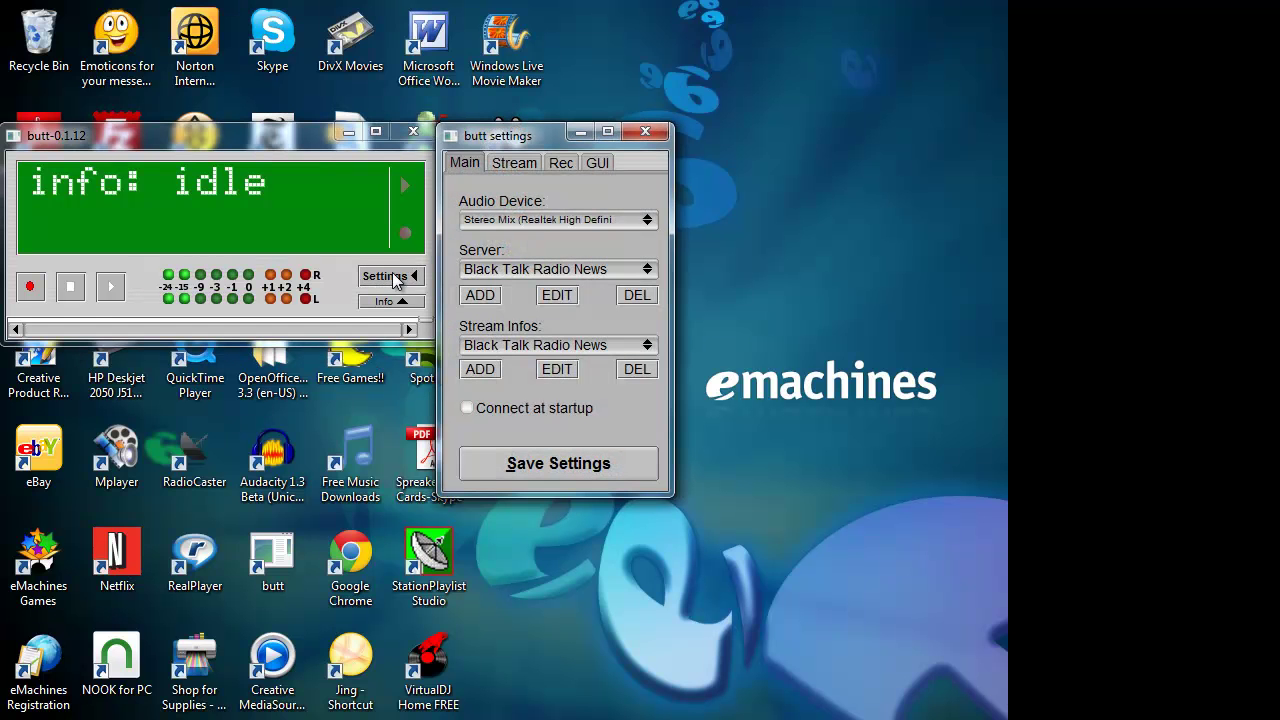
click(517, 165)
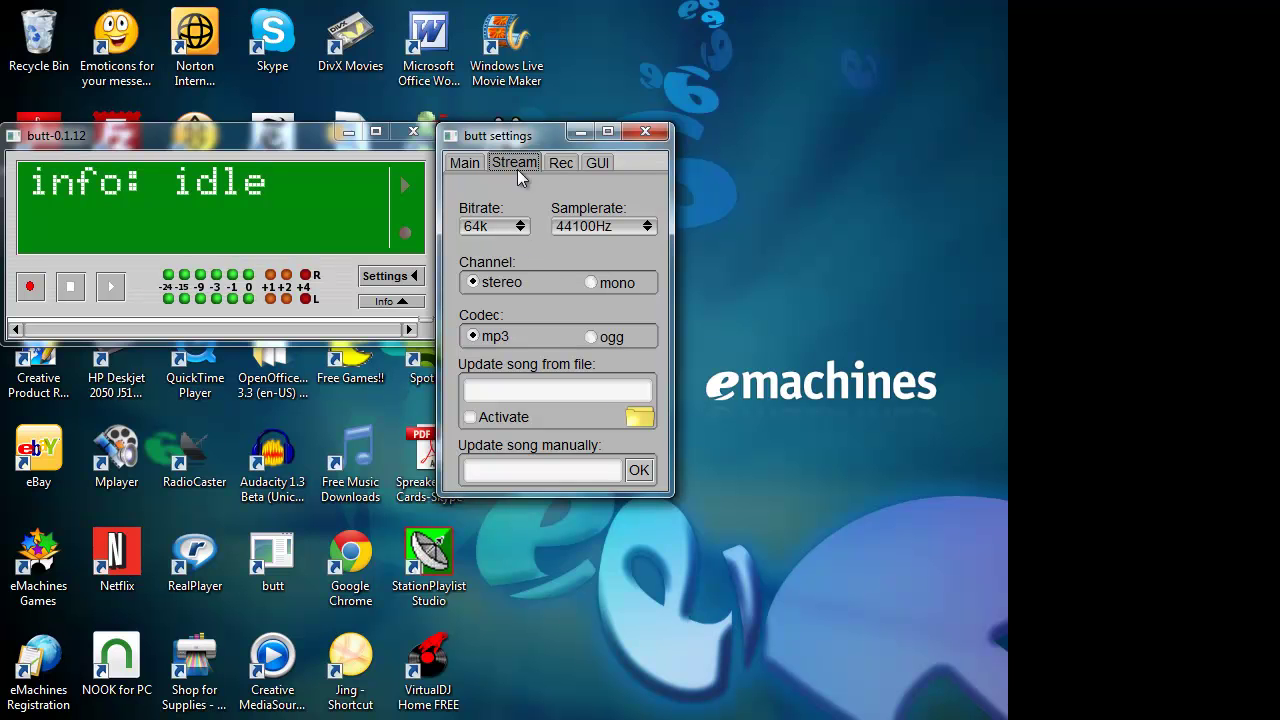
click(523, 229)
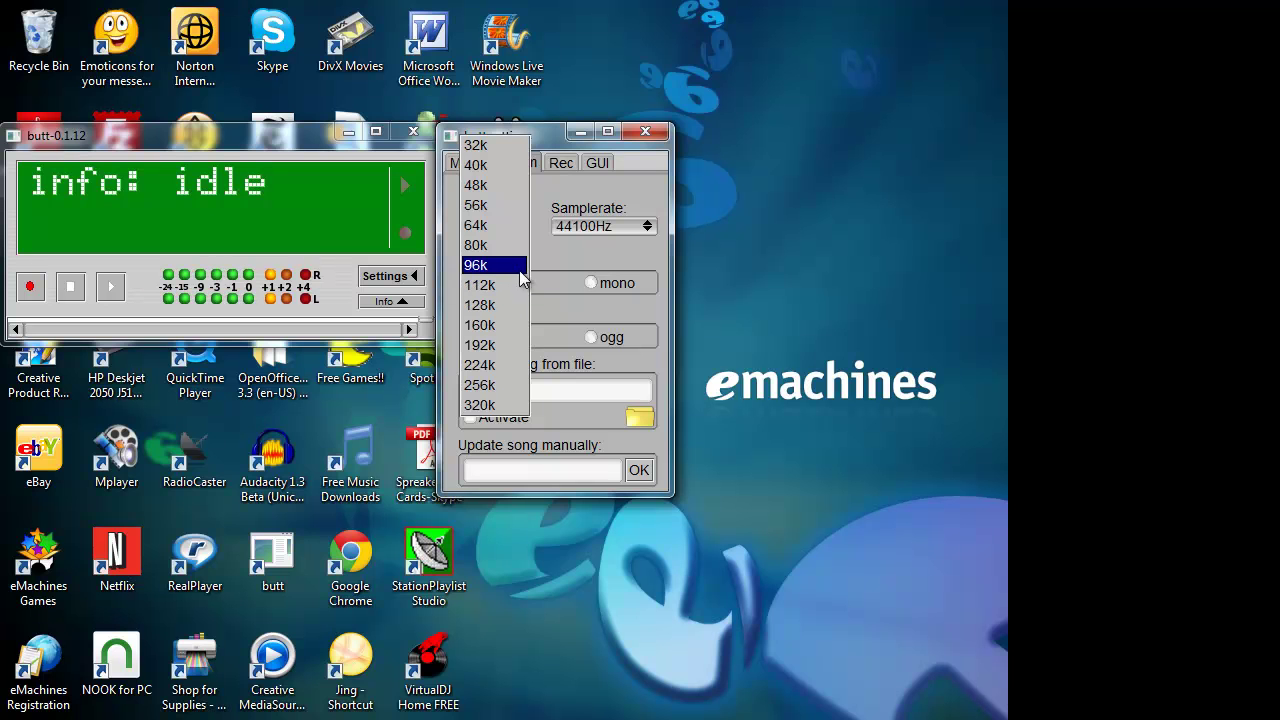
click(522, 230)
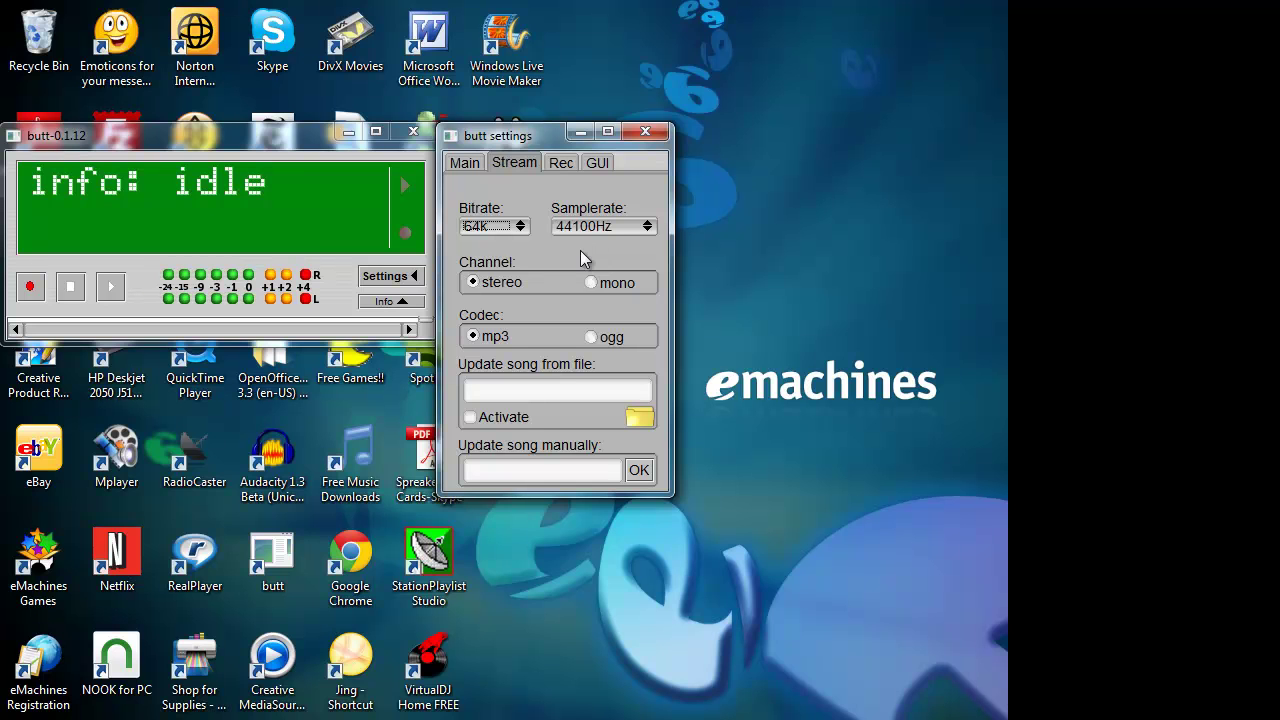
Step: In the recording settings, keep the bitrate at 64k and turn off starting the recording when connected
click(561, 165)
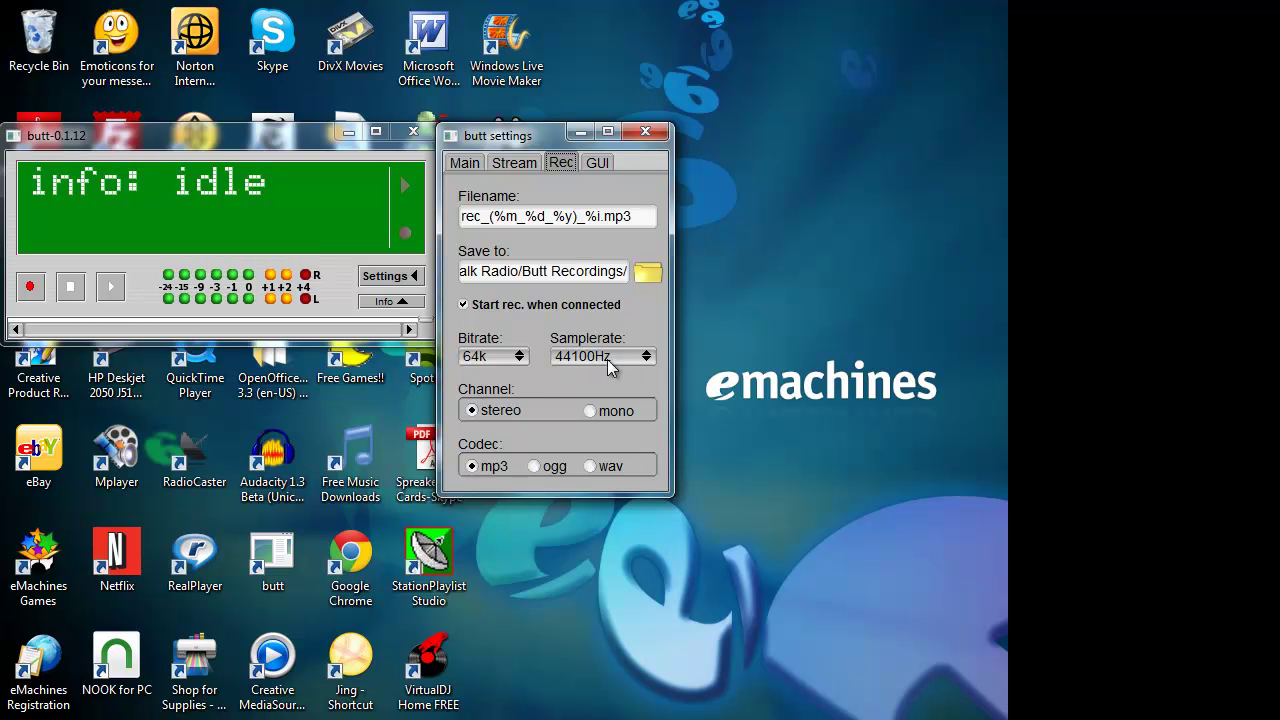
click(517, 362)
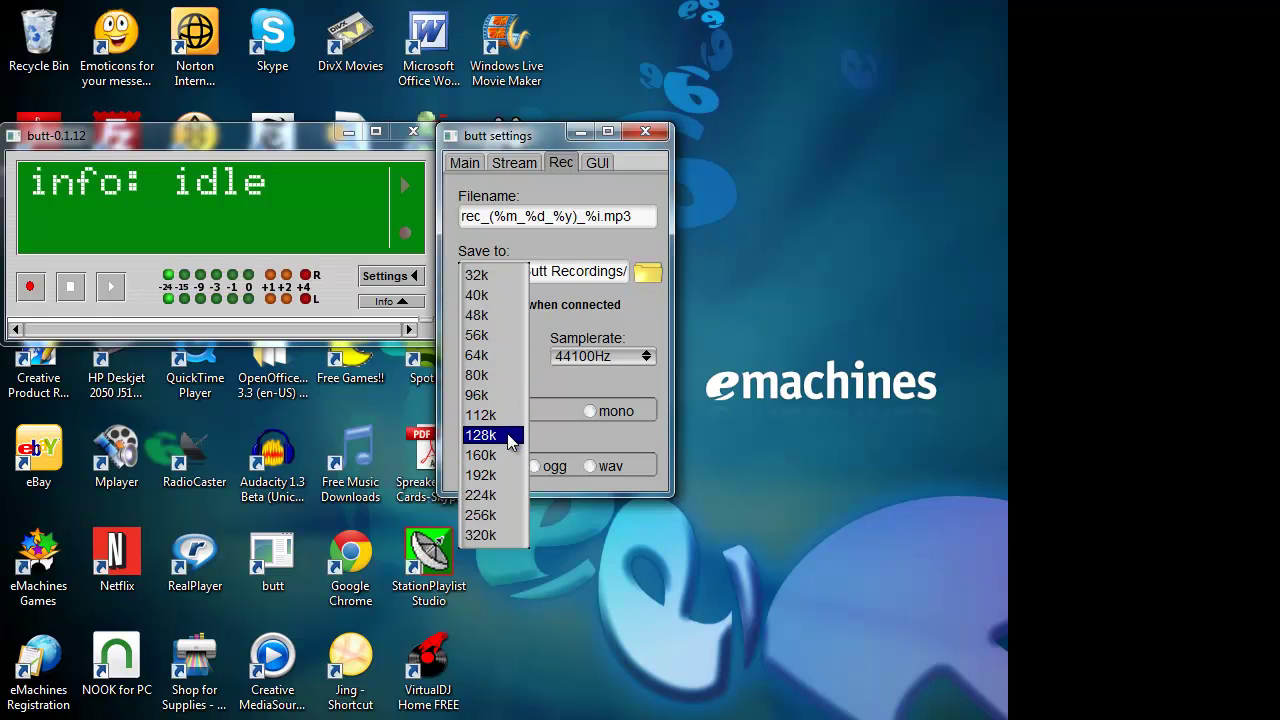
click(497, 362)
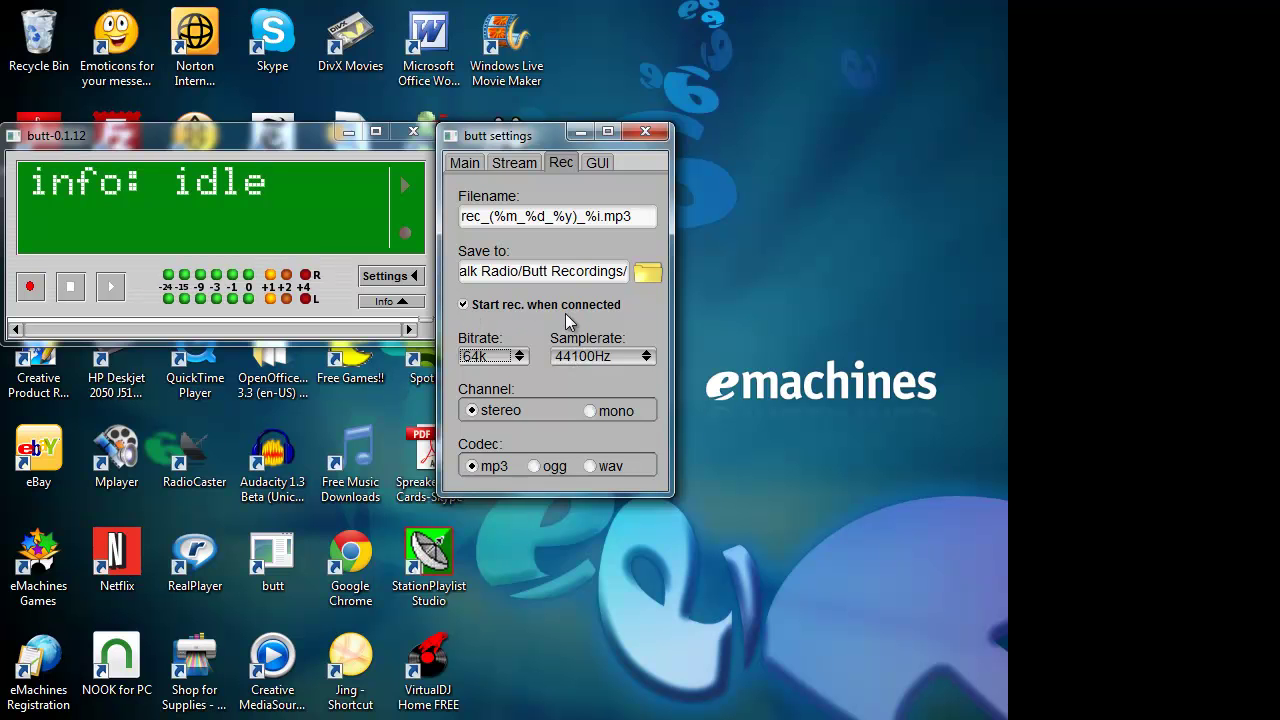
click(465, 308)
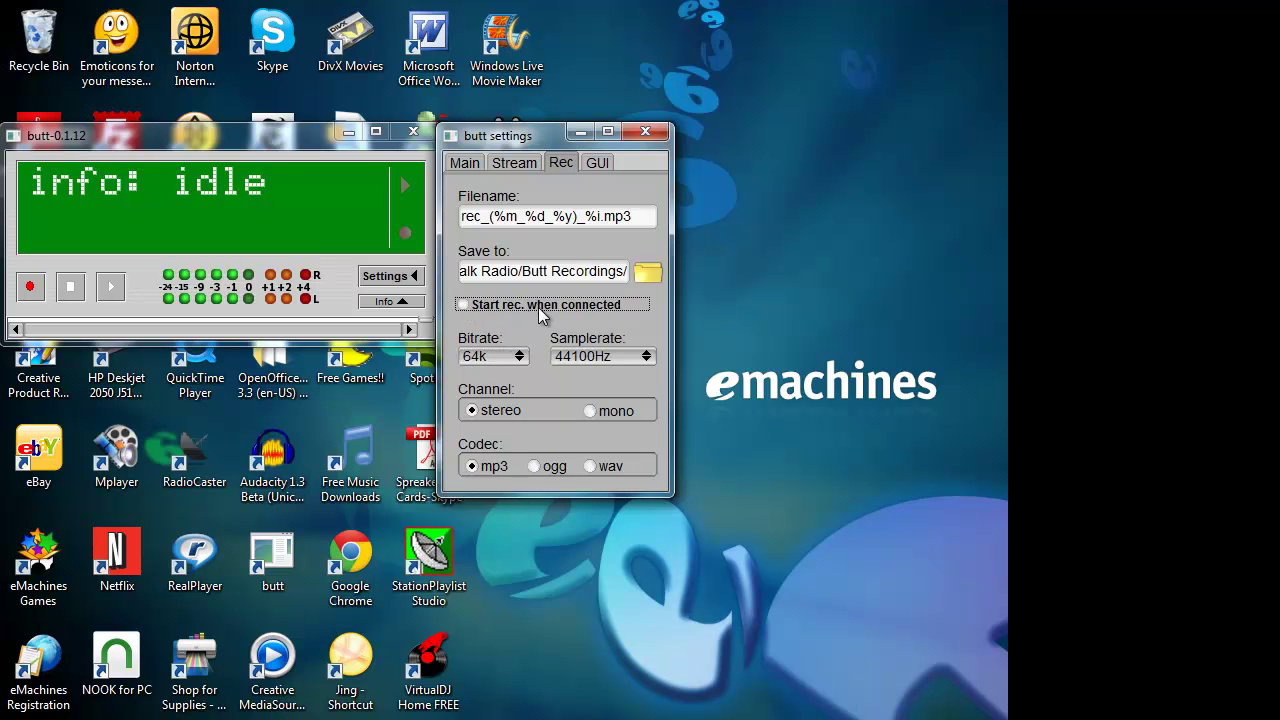
click(466, 307)
click(466, 306)
Step: Look at the folder selection for saving recordings, cancel it and go to the recording's filename
click(647, 273)
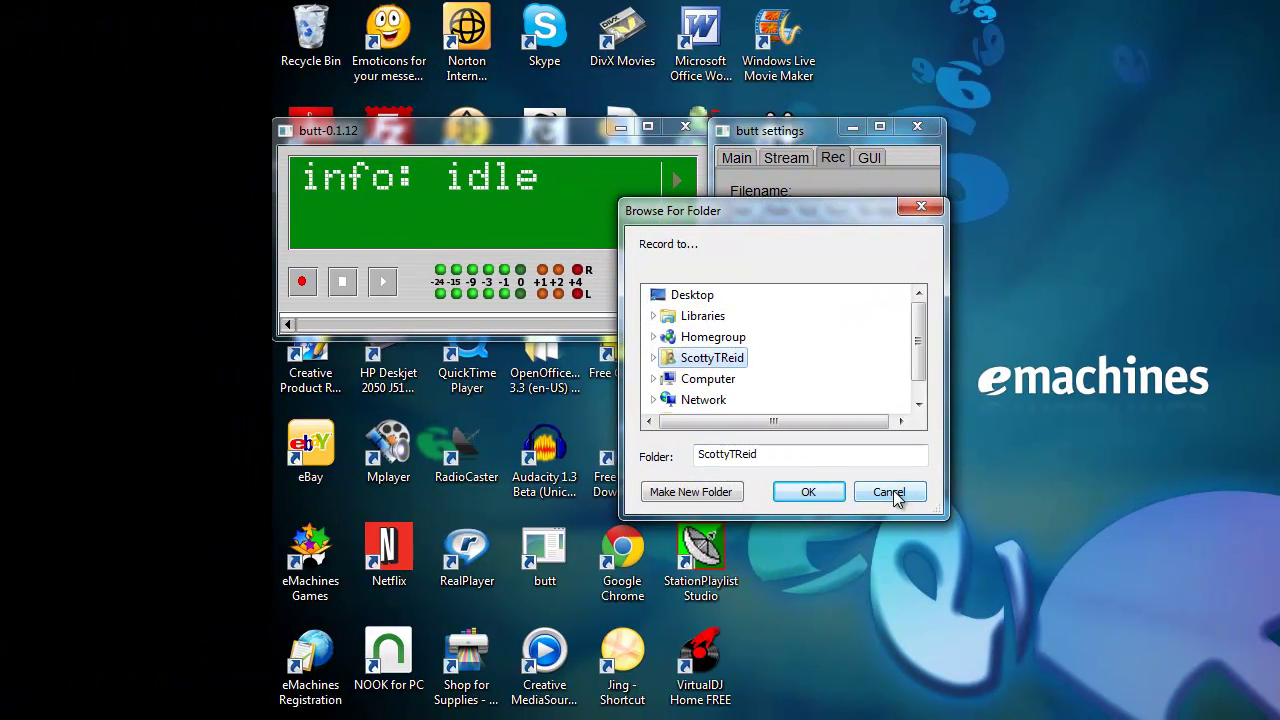
click(617, 497)
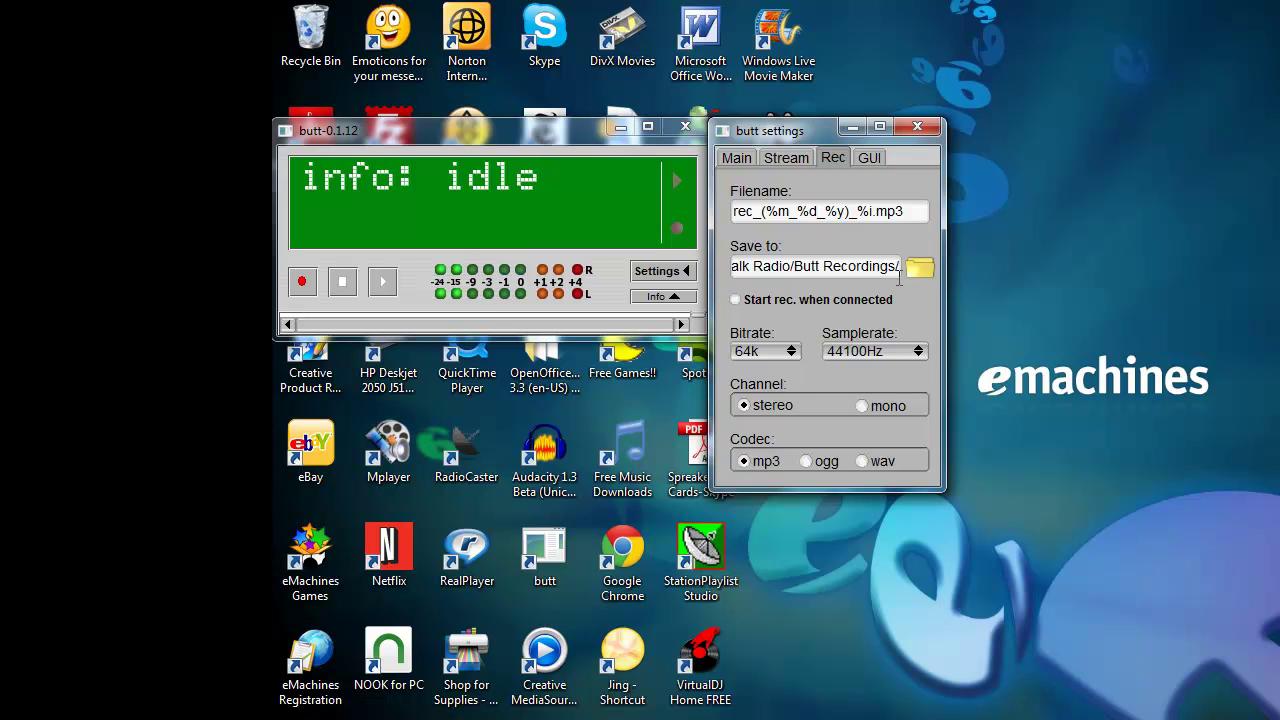
click(870, 212)
Step: Check the GUI display options, shift the main butt window slightly away from the settings, and save and close the settings
click(867, 157)
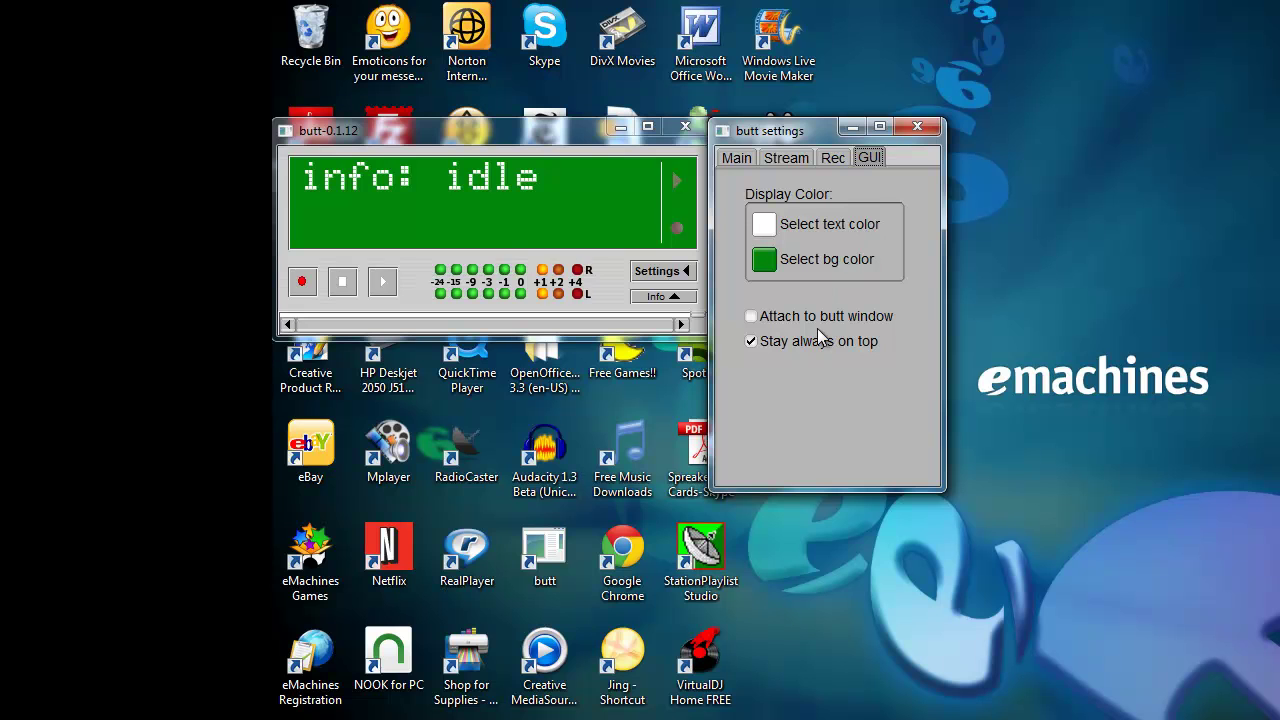
mouse_move(522, 130)
mouse_down()
mouse_move(509, 150)
mouse_move(503, 130)
mouse_up()
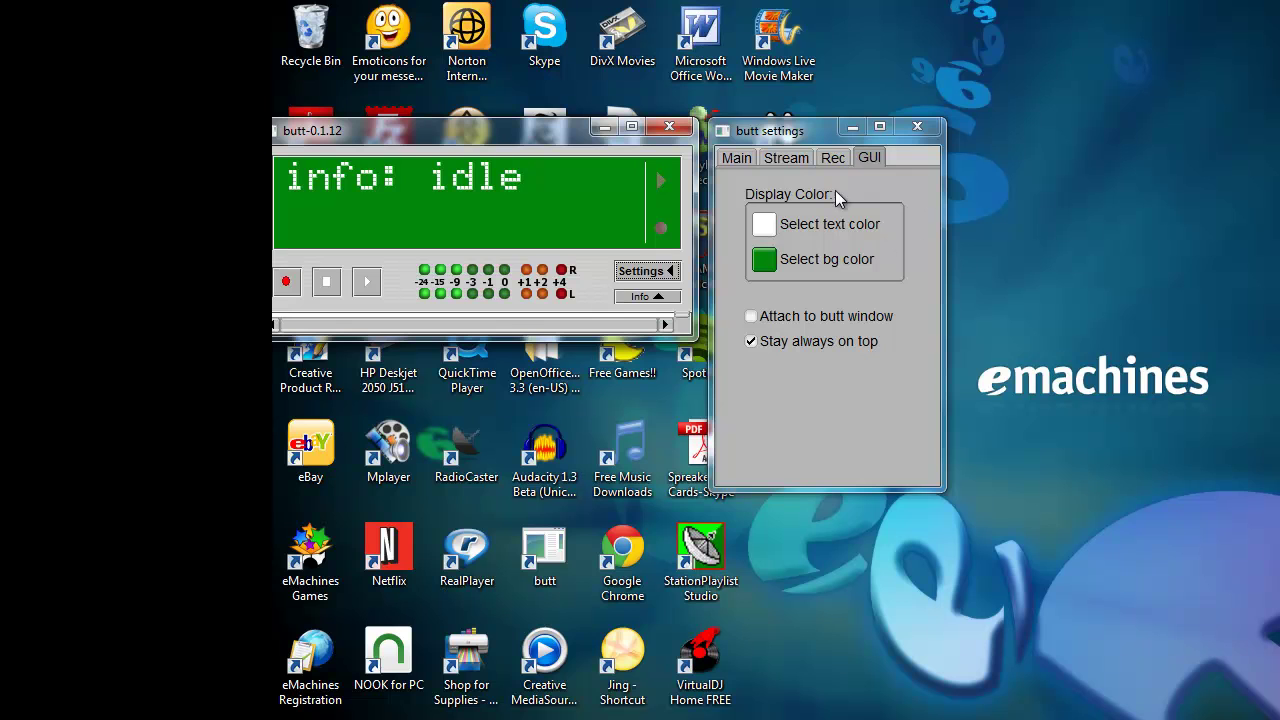
click(729, 159)
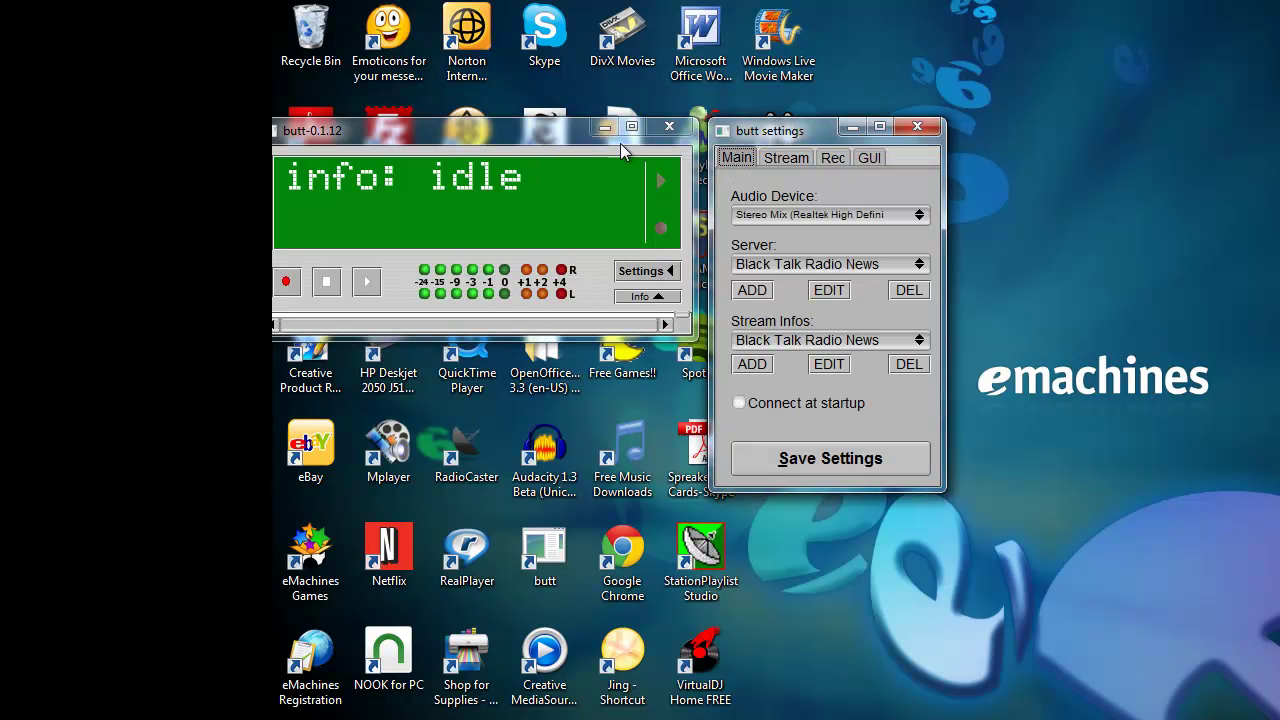
click(850, 465)
click(926, 132)
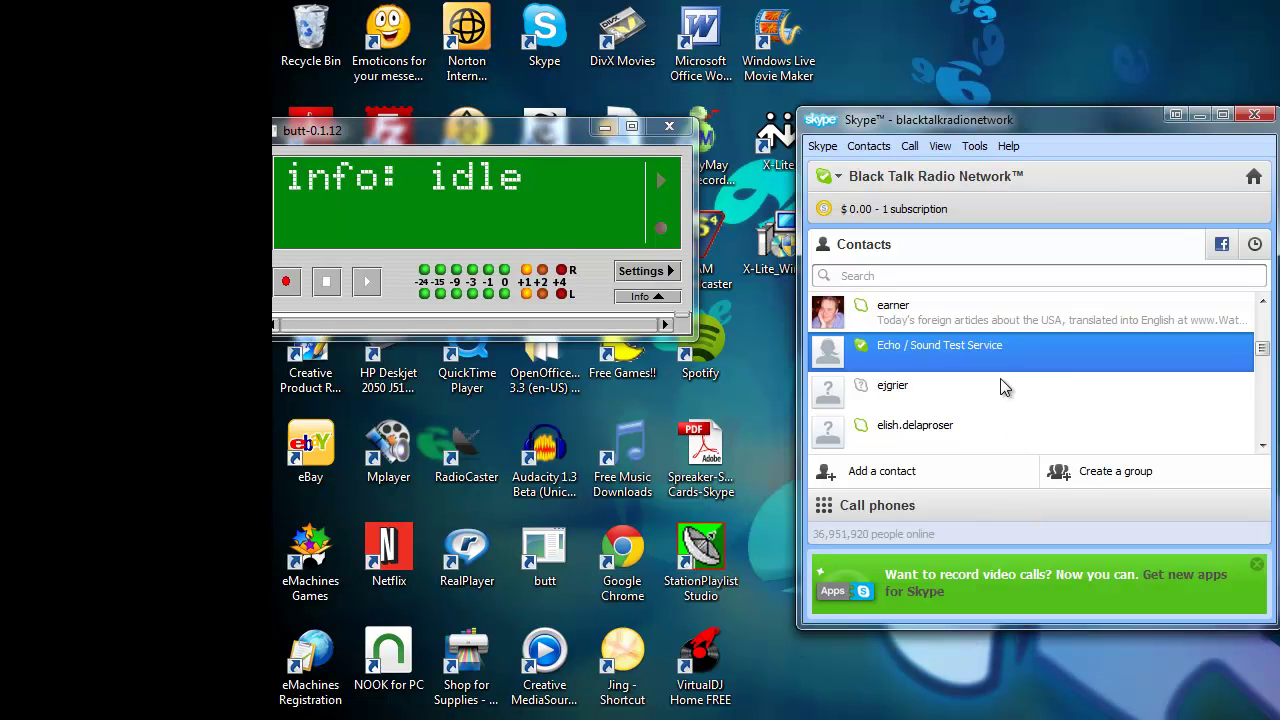
Step: Review Skype's audio options with Stereo Mix as microphone and Realtek speakers, play the speaker test sound and save
click(974, 146)
click(1006, 304)
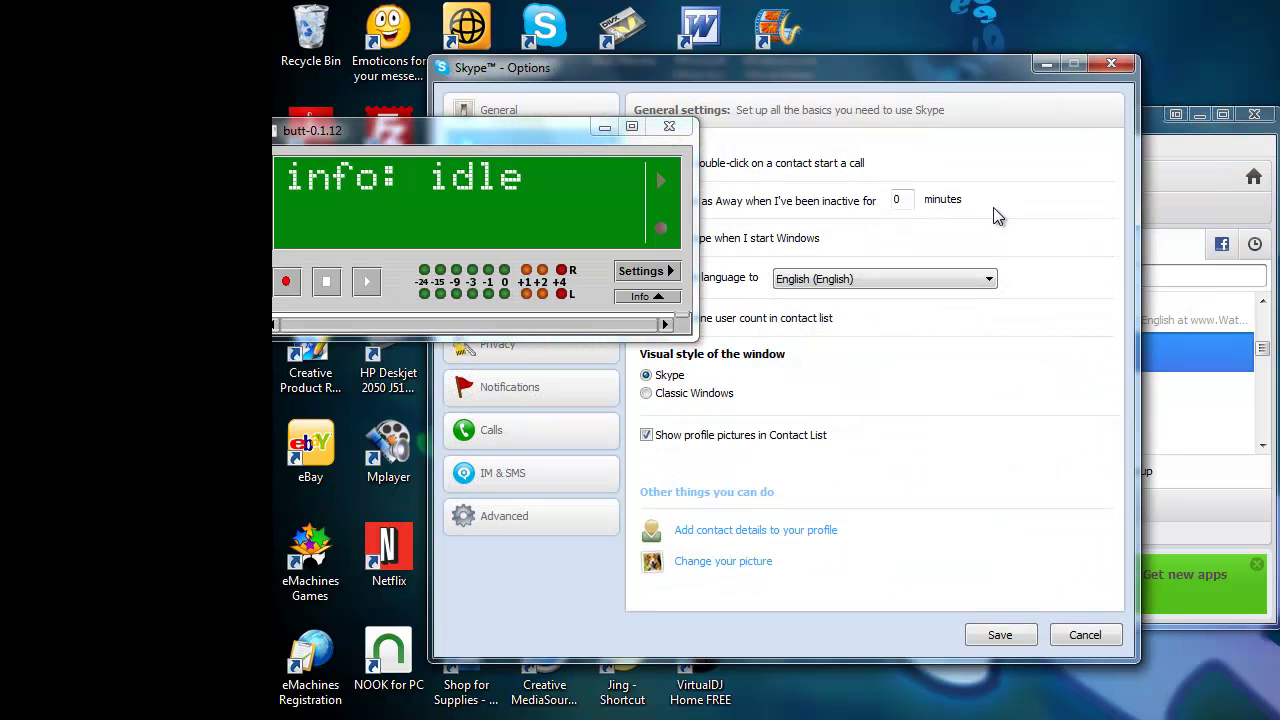
drag(806, 85, 915, 28)
click(848, 179)
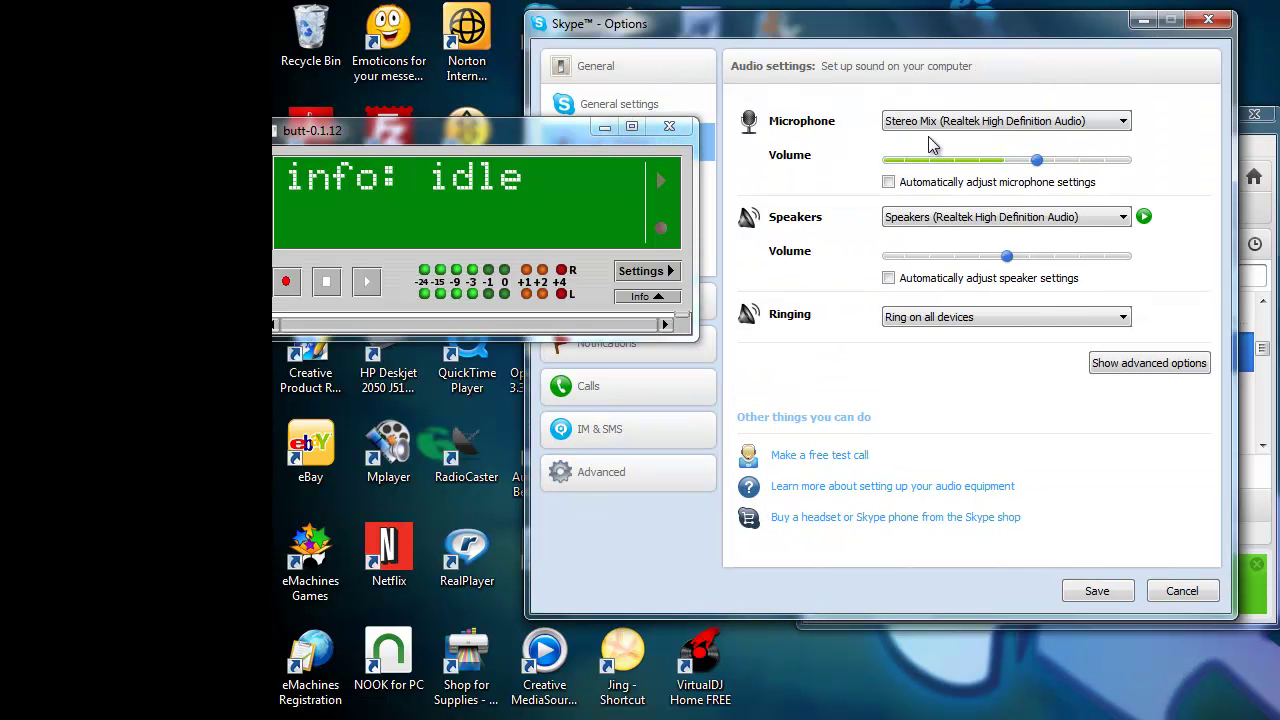
click(476, 138)
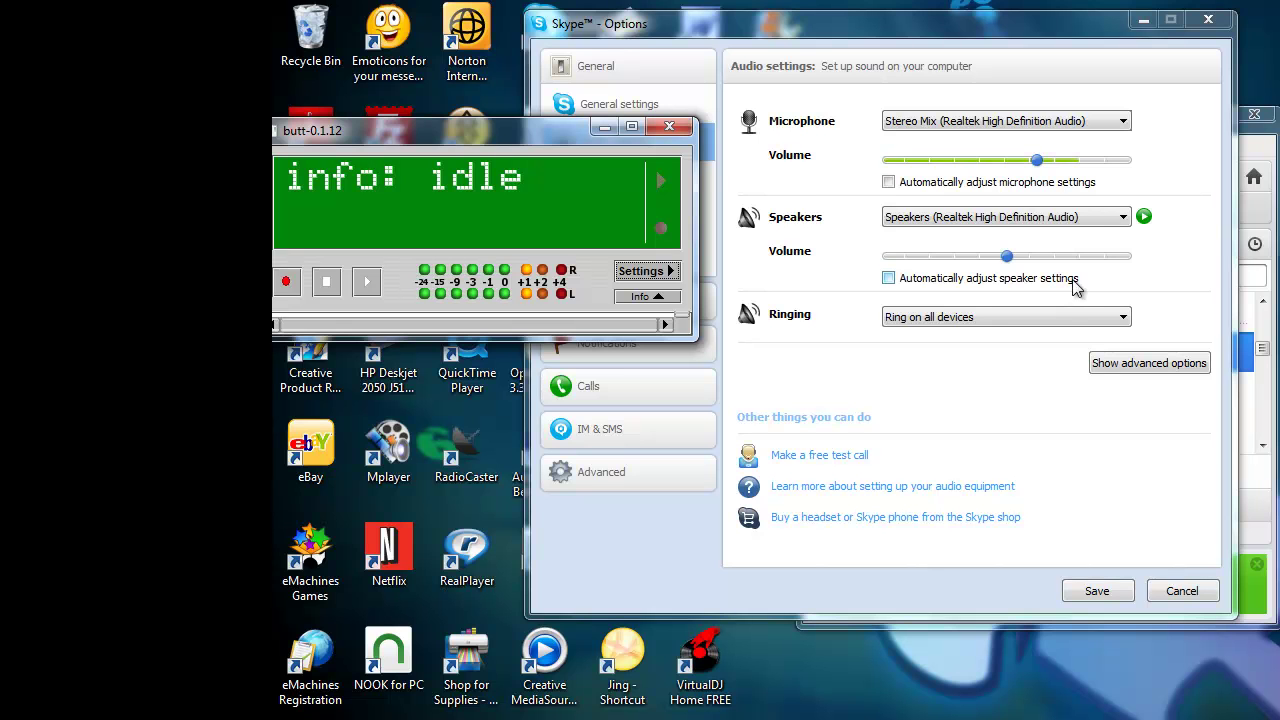
click(1143, 217)
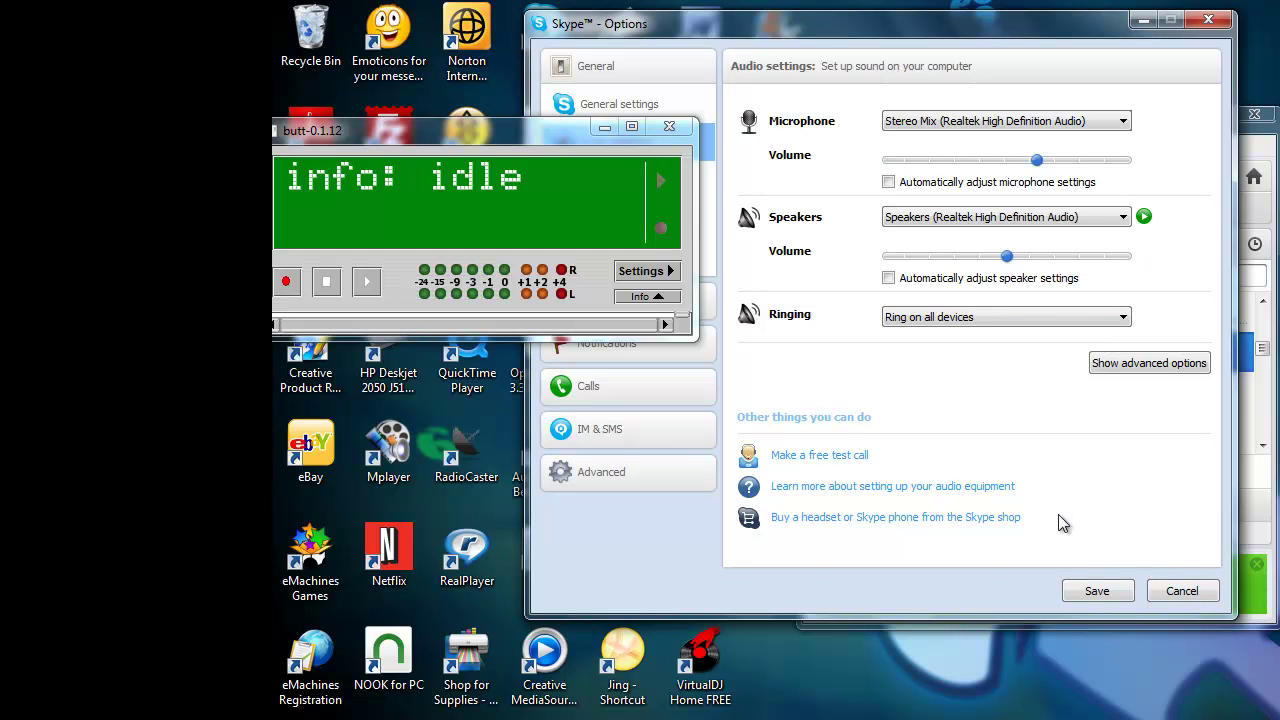
click(1097, 592)
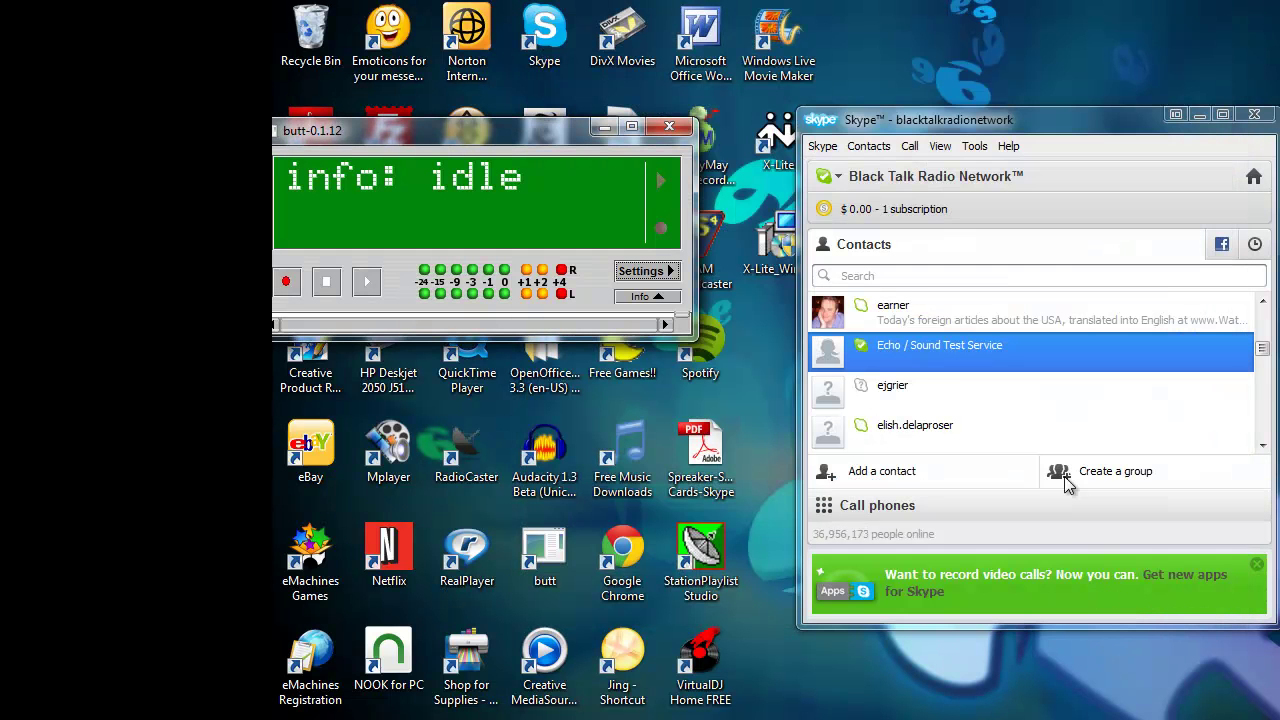
Step: Call the Echo / Sound Test Service in Skype to test the audio levels, hang up and close the conversation
double_click(966, 358)
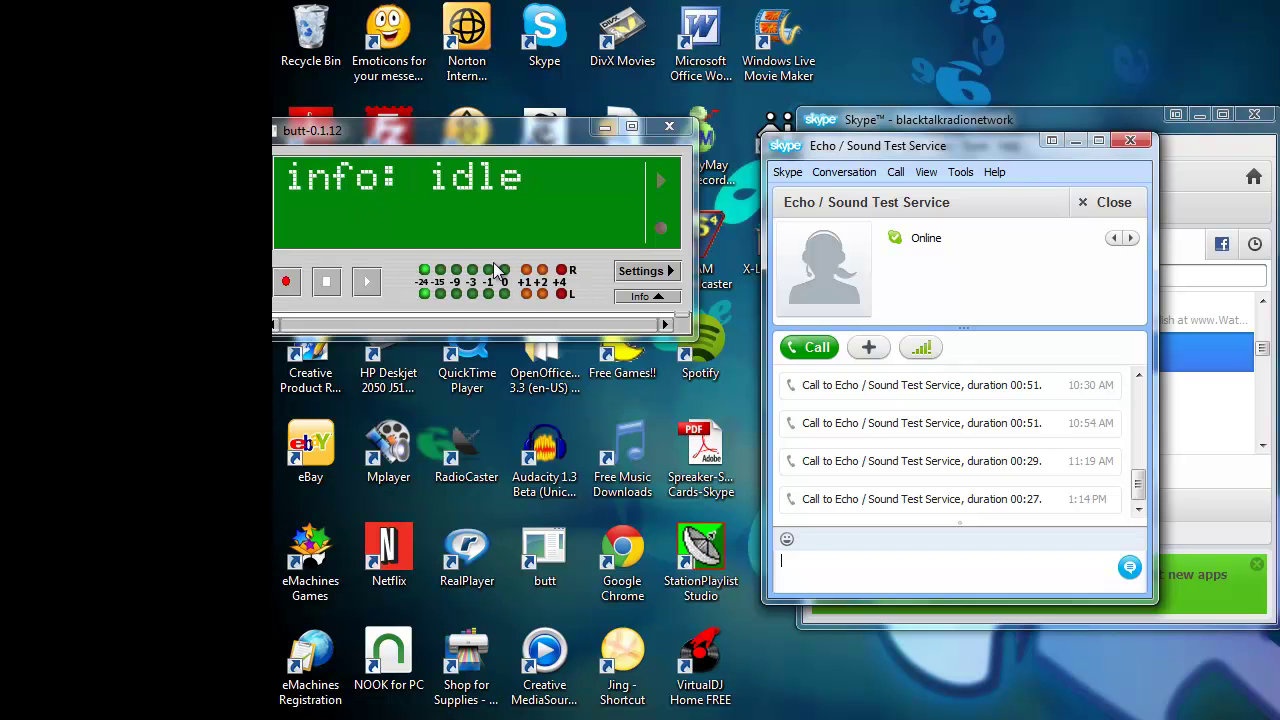
click(805, 347)
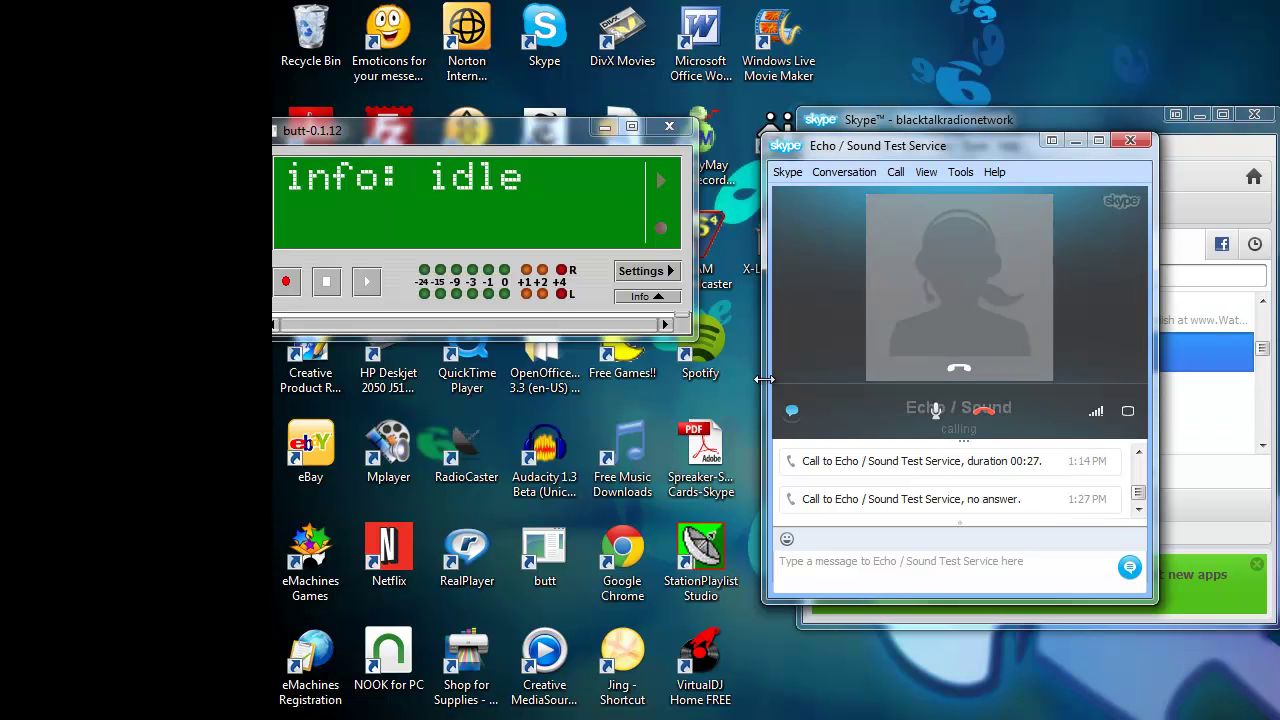
click(832, 347)
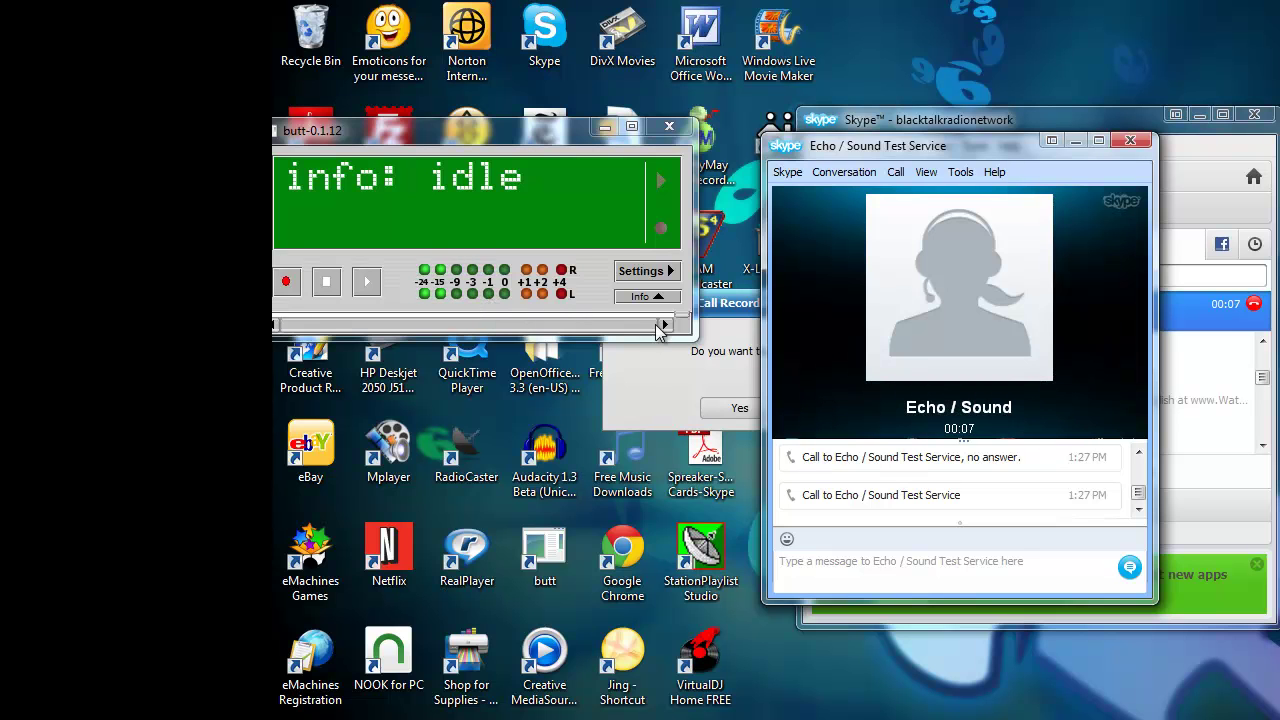
click(1007, 410)
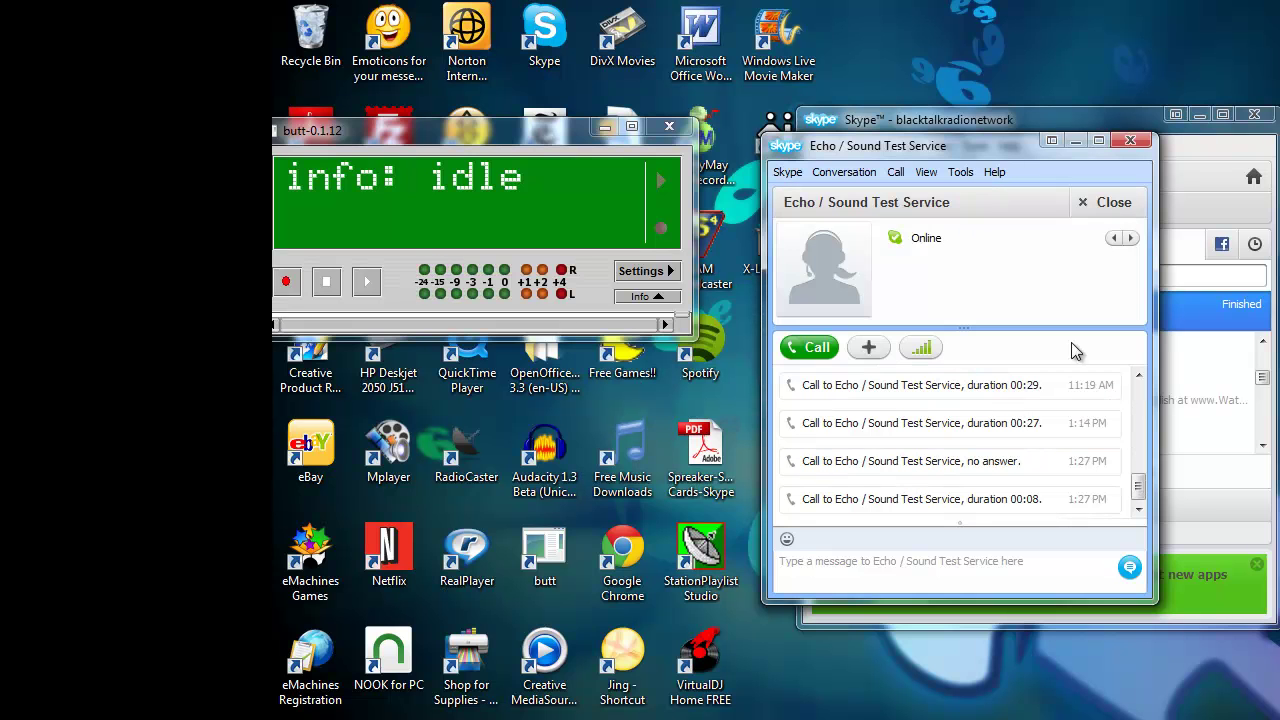
click(1118, 210)
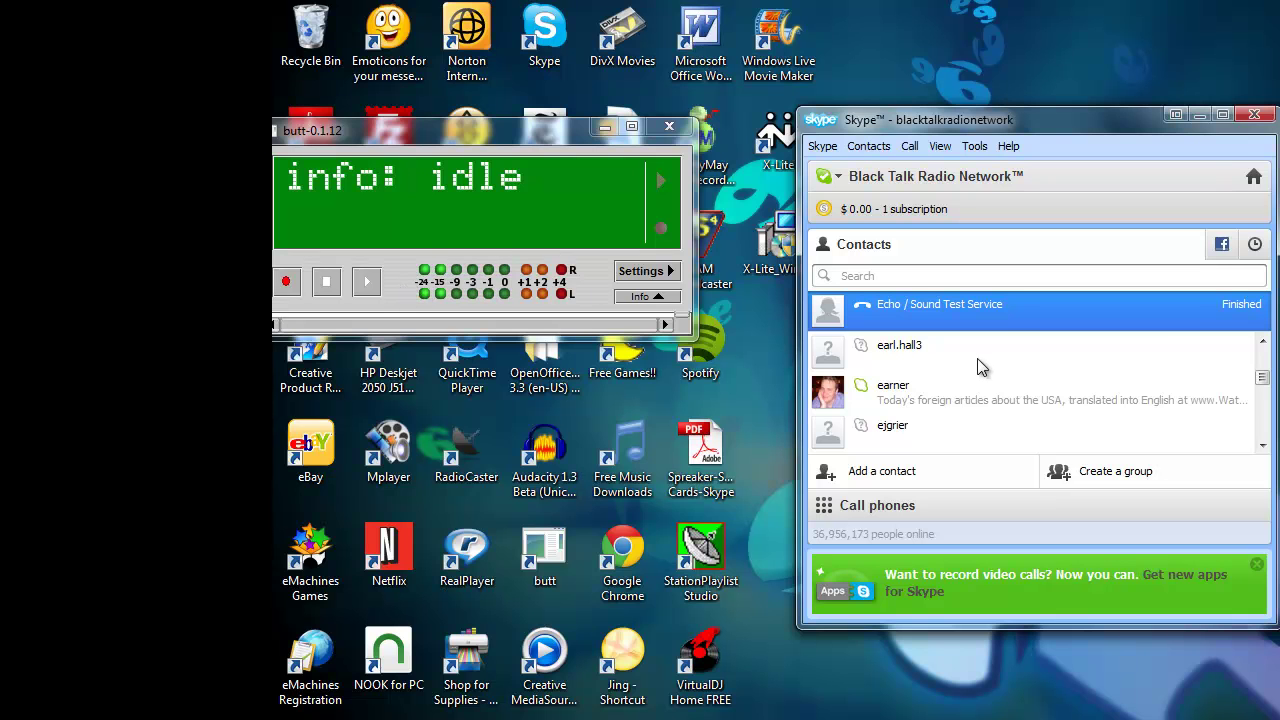
Step: Browse the Skype contact list down to the contacts starting with M
scroll(979, 356, down, 3)
scroll(979, 354, up, 3)
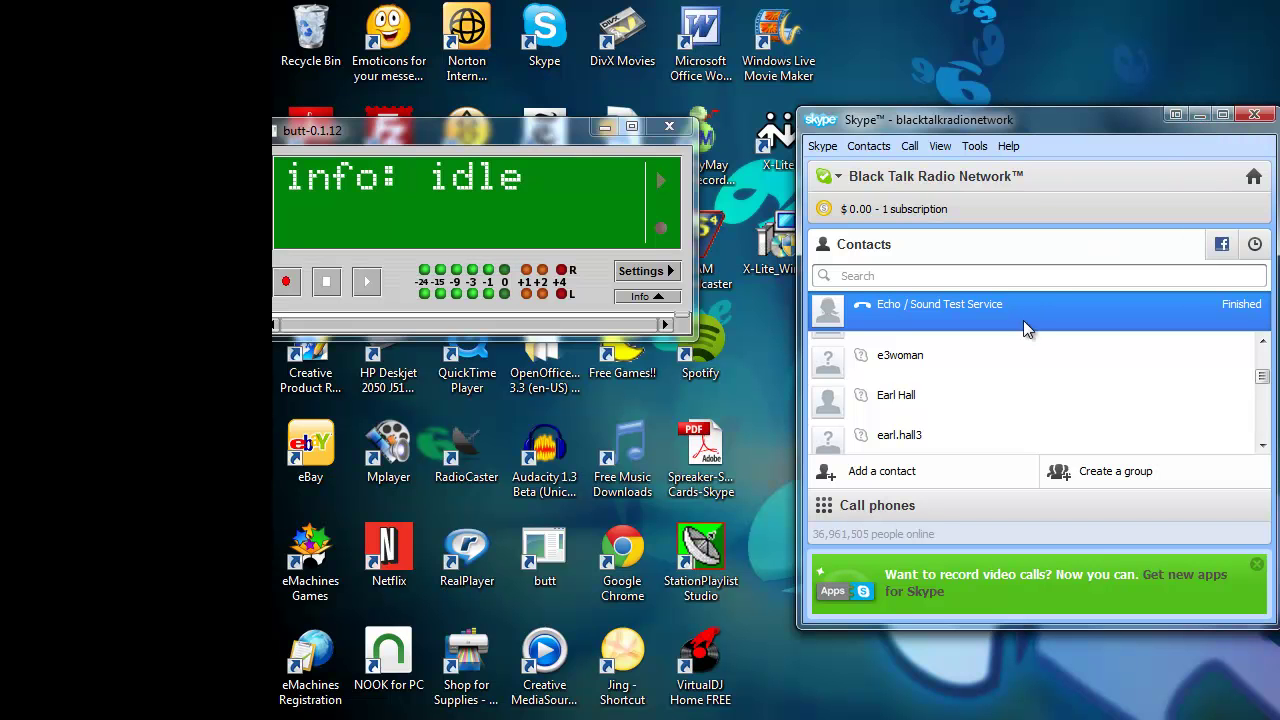
drag(1262, 376, 1262, 402)
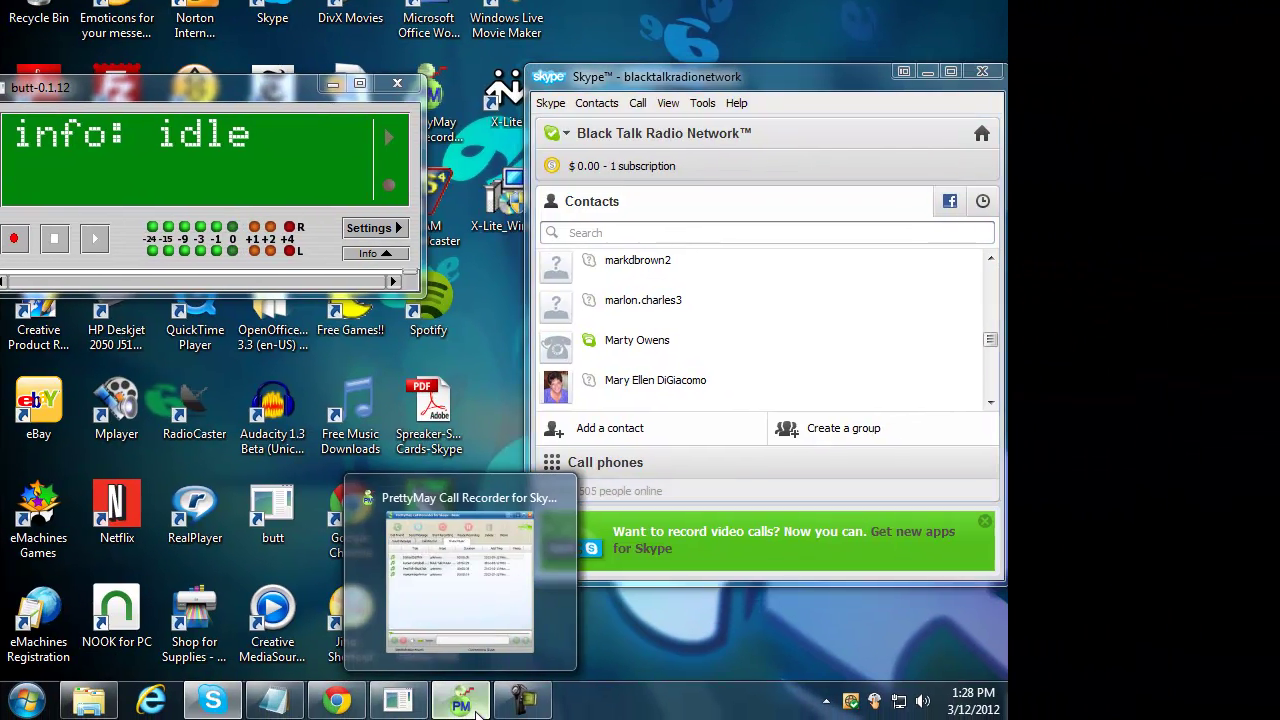
Step: Switch to PrettyMay Call Recorder, move its window over the Skype window, and minimise it to return to Skype
click(729, 598)
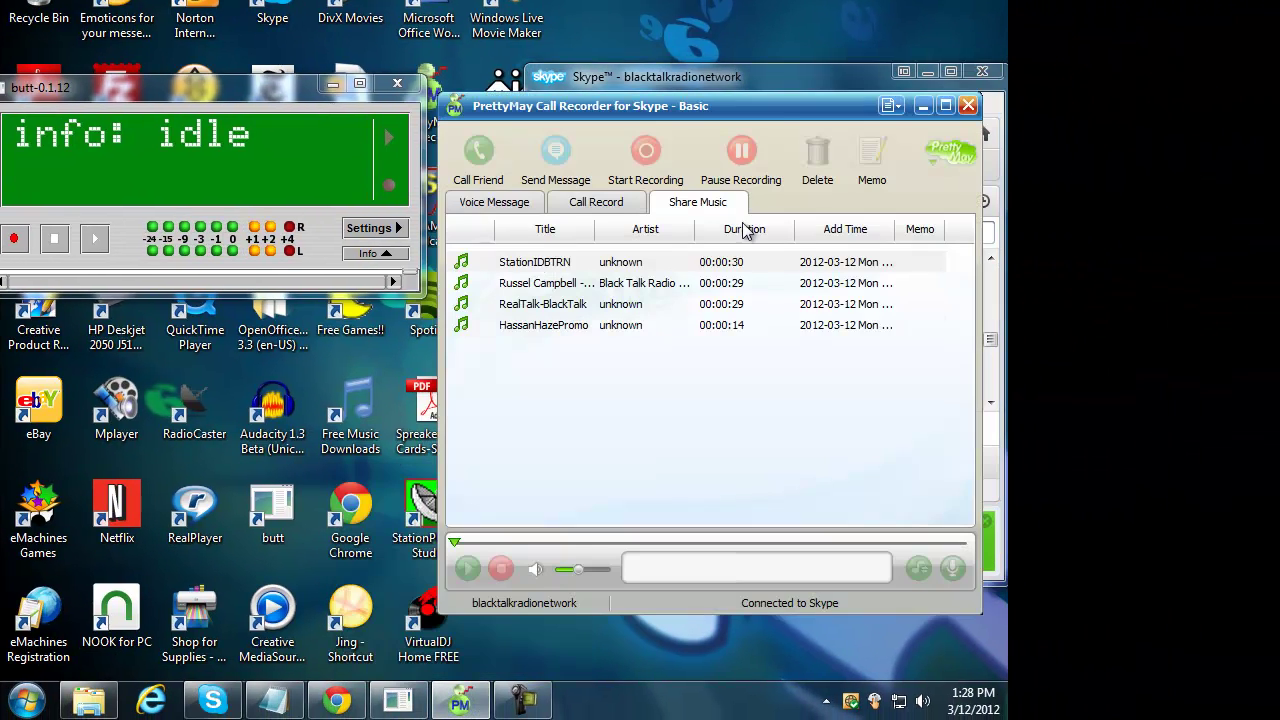
drag(772, 110, 597, 265)
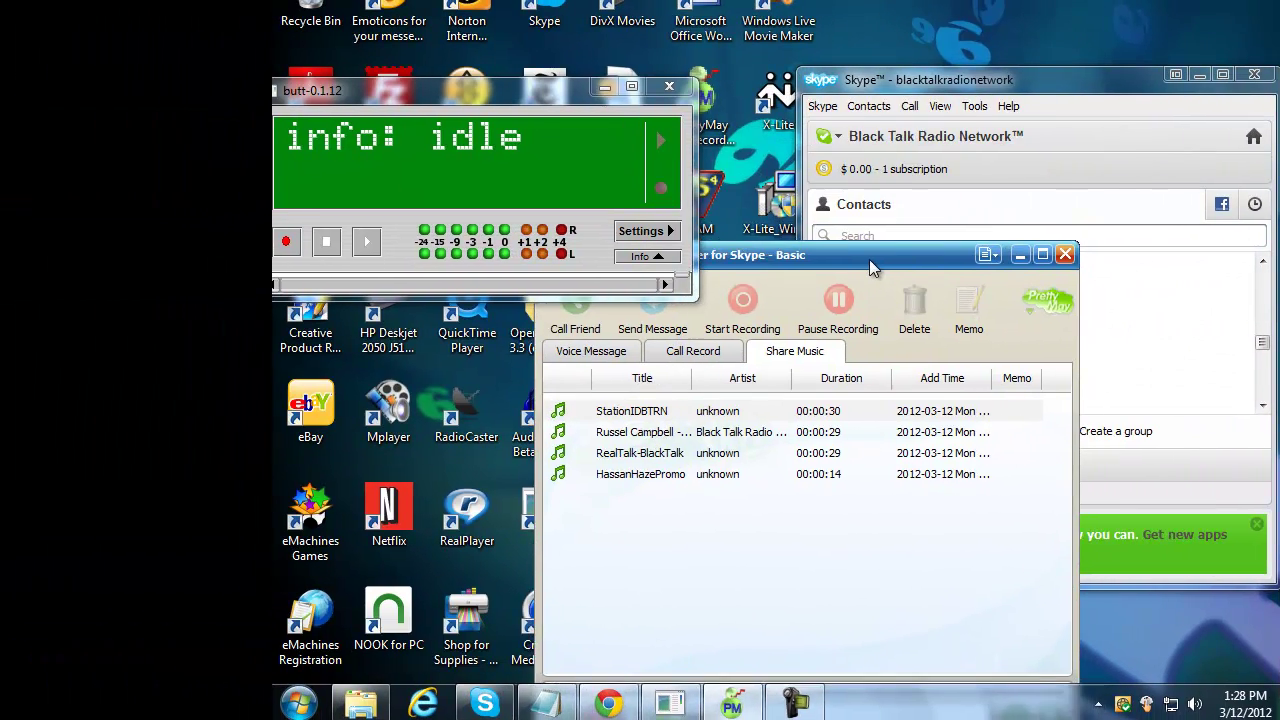
drag(869, 259, 1073, 117)
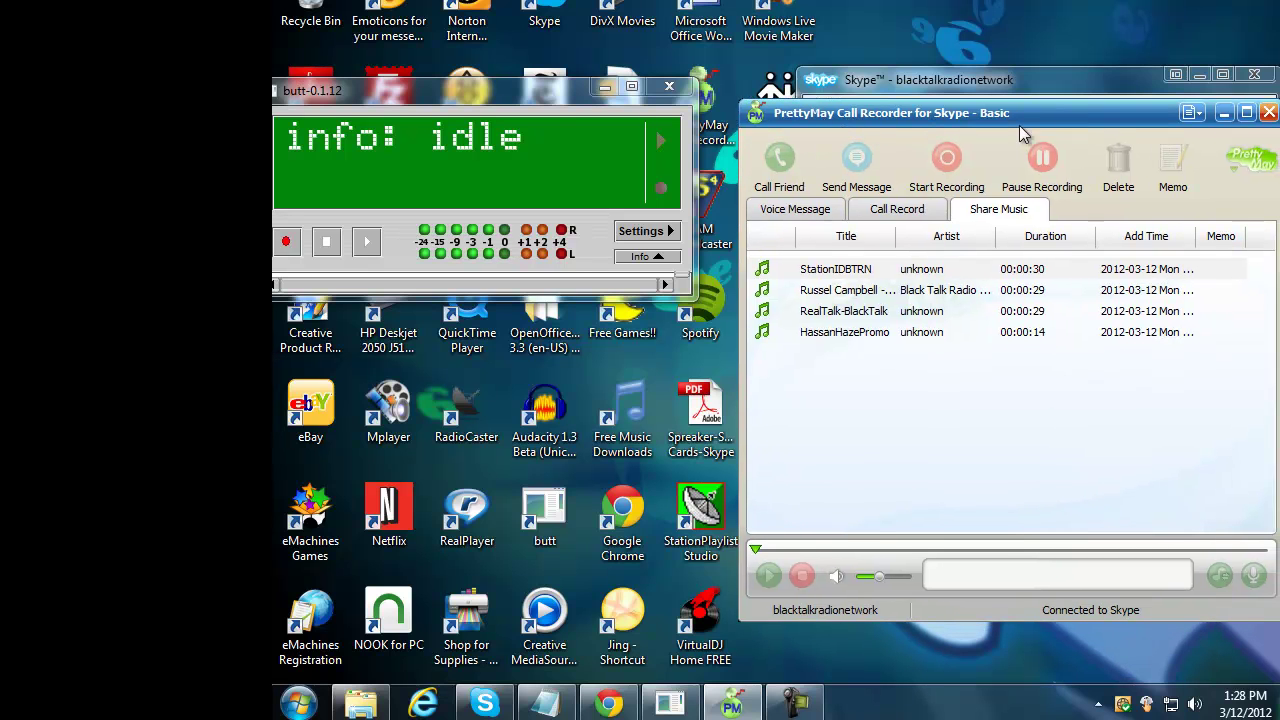
click(1224, 112)
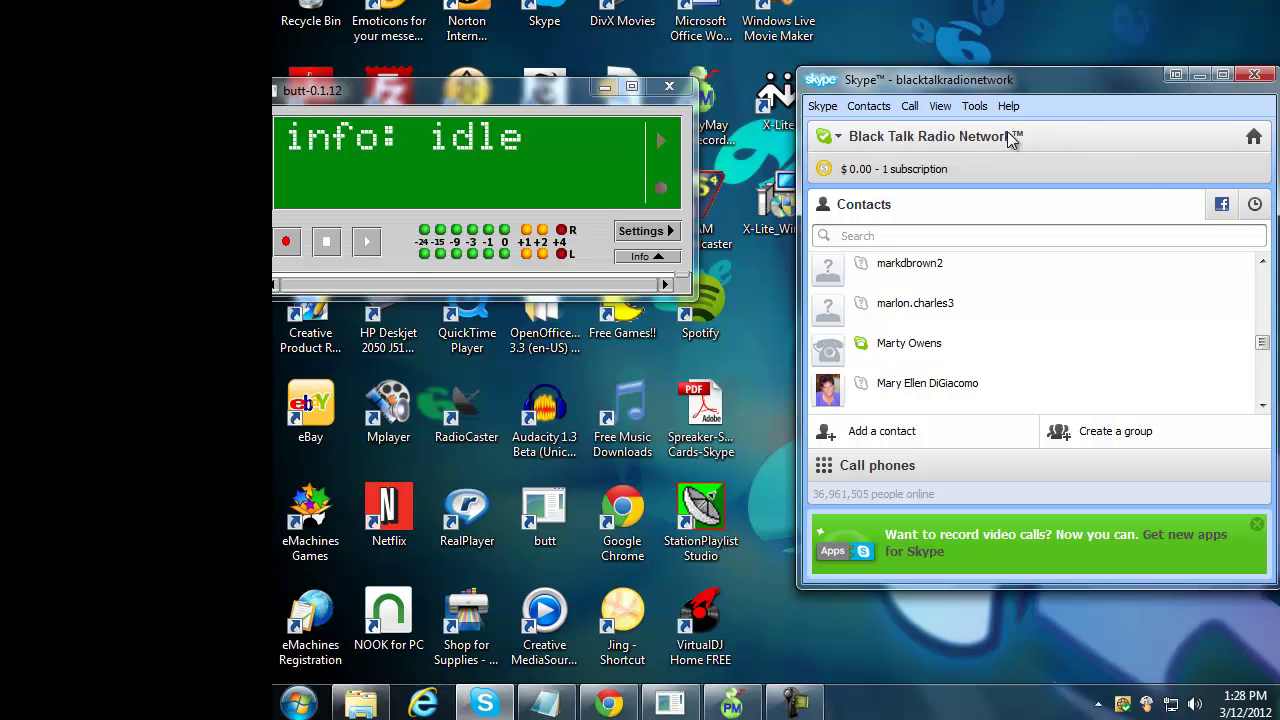
Step: Open Skype's online app directory, show all top free downloads and browse the list for call recording apps
click(975, 106)
mouse_move(1015, 143)
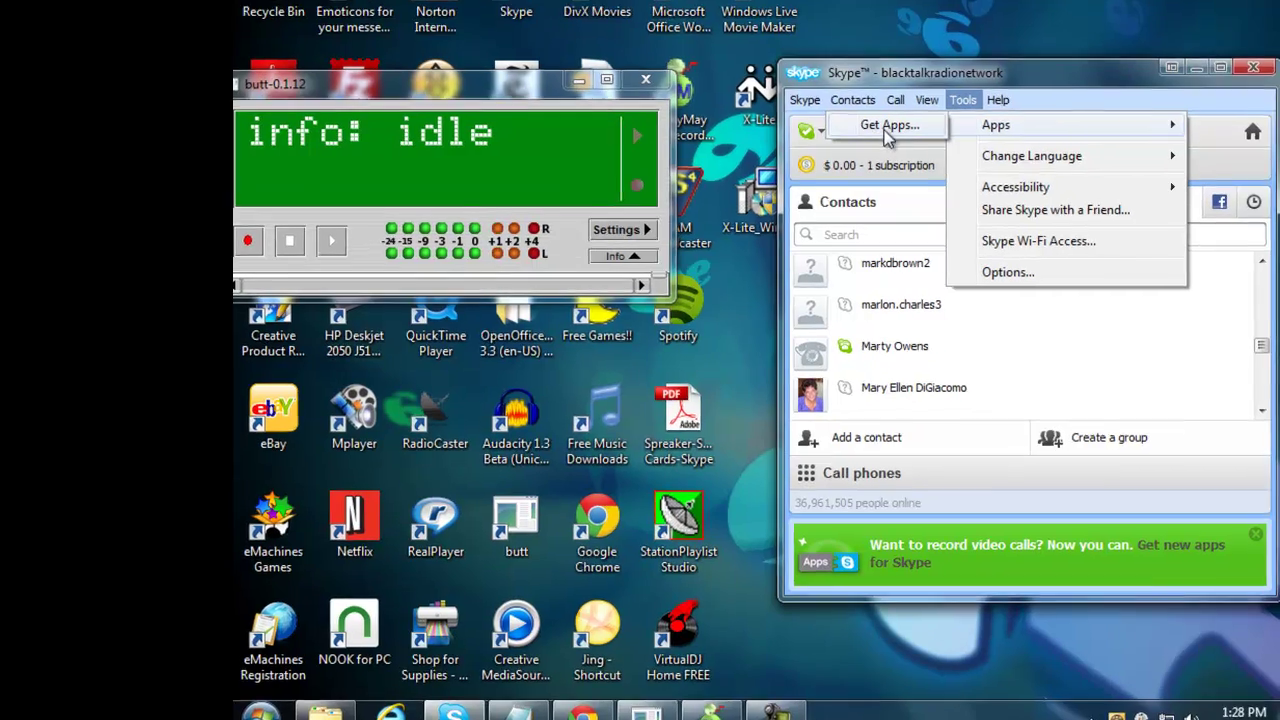
click(889, 130)
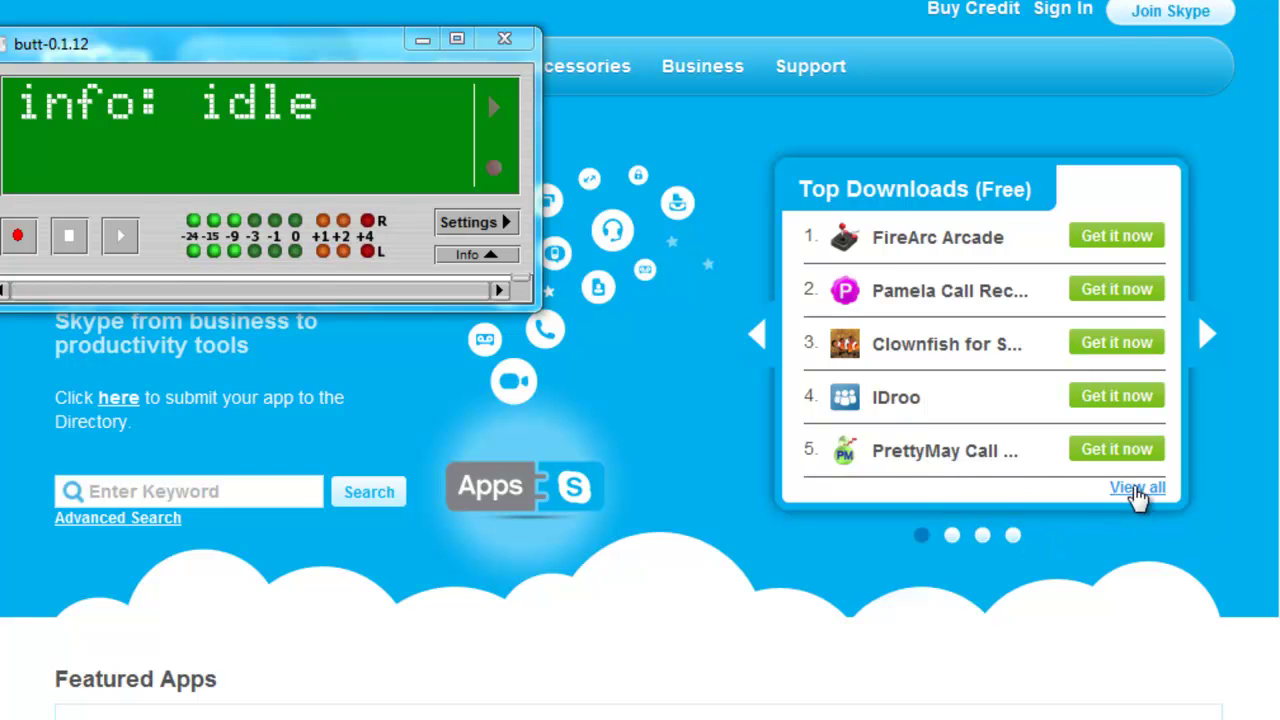
click(1137, 490)
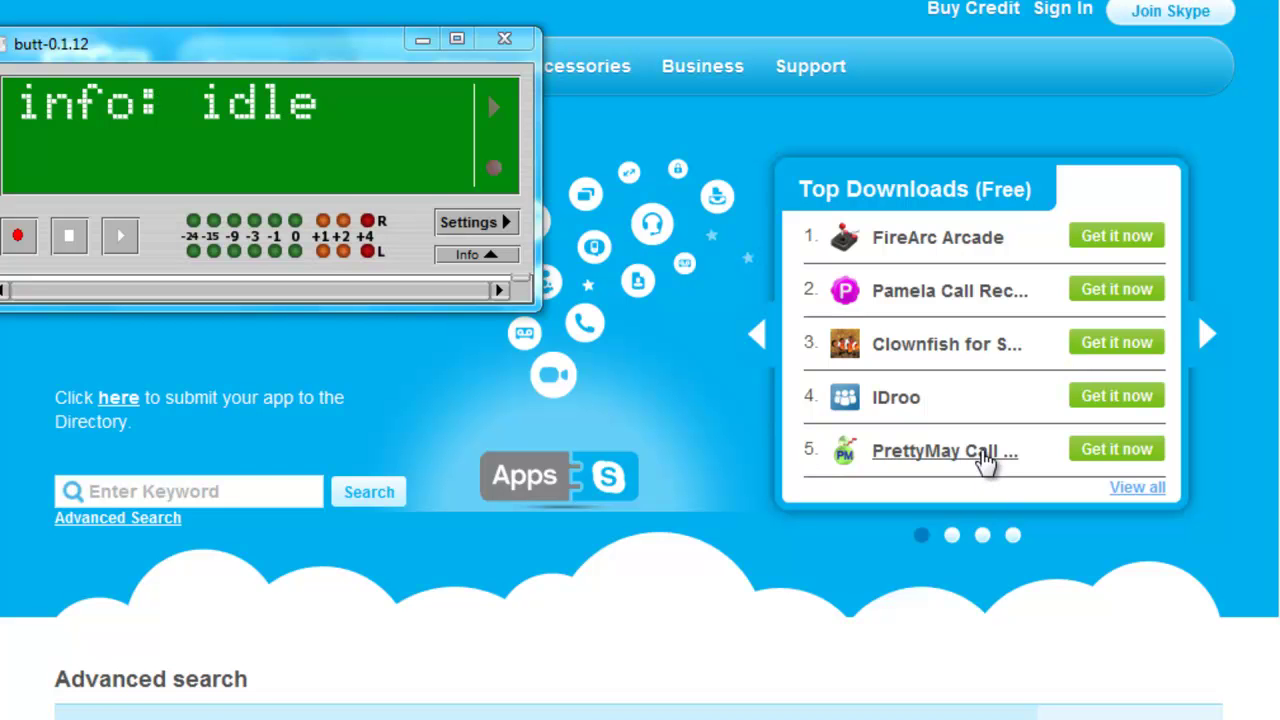
scroll(723, 489, down, 5)
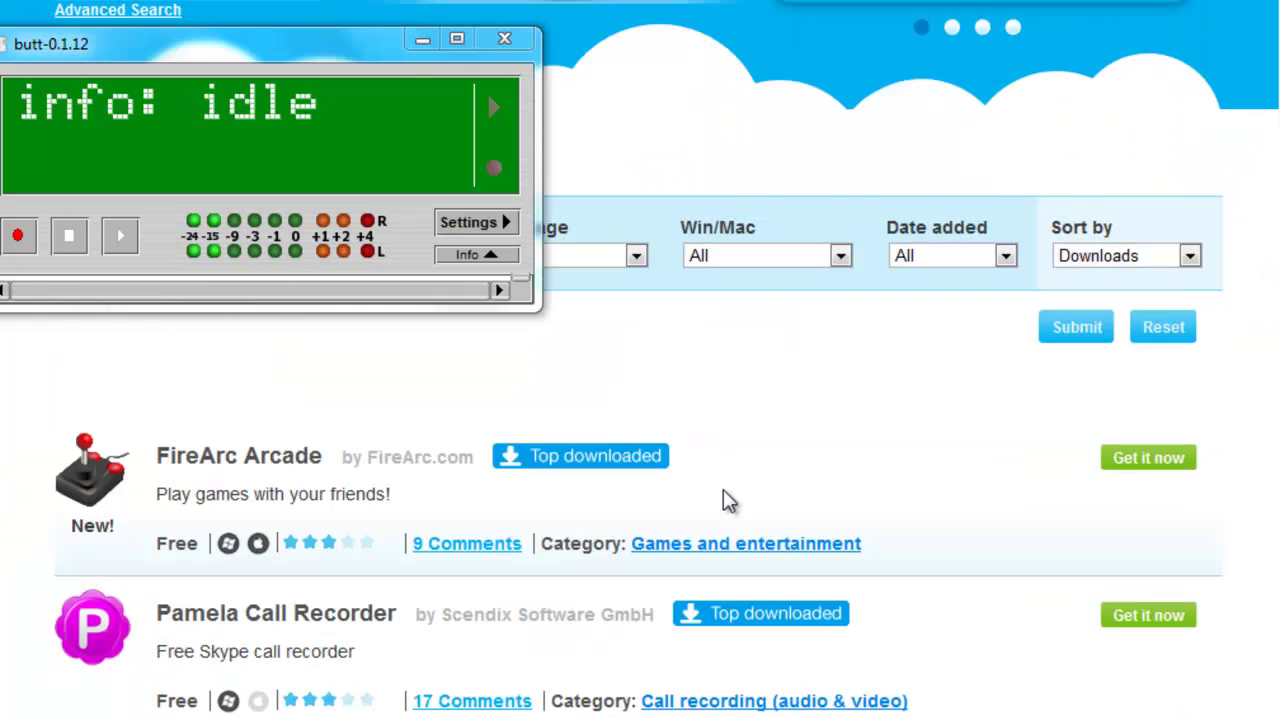
scroll(723, 489, down, 3)
scroll(723, 484, up, 2)
scroll(723, 480, down, 5)
scroll(721, 468, up, 3)
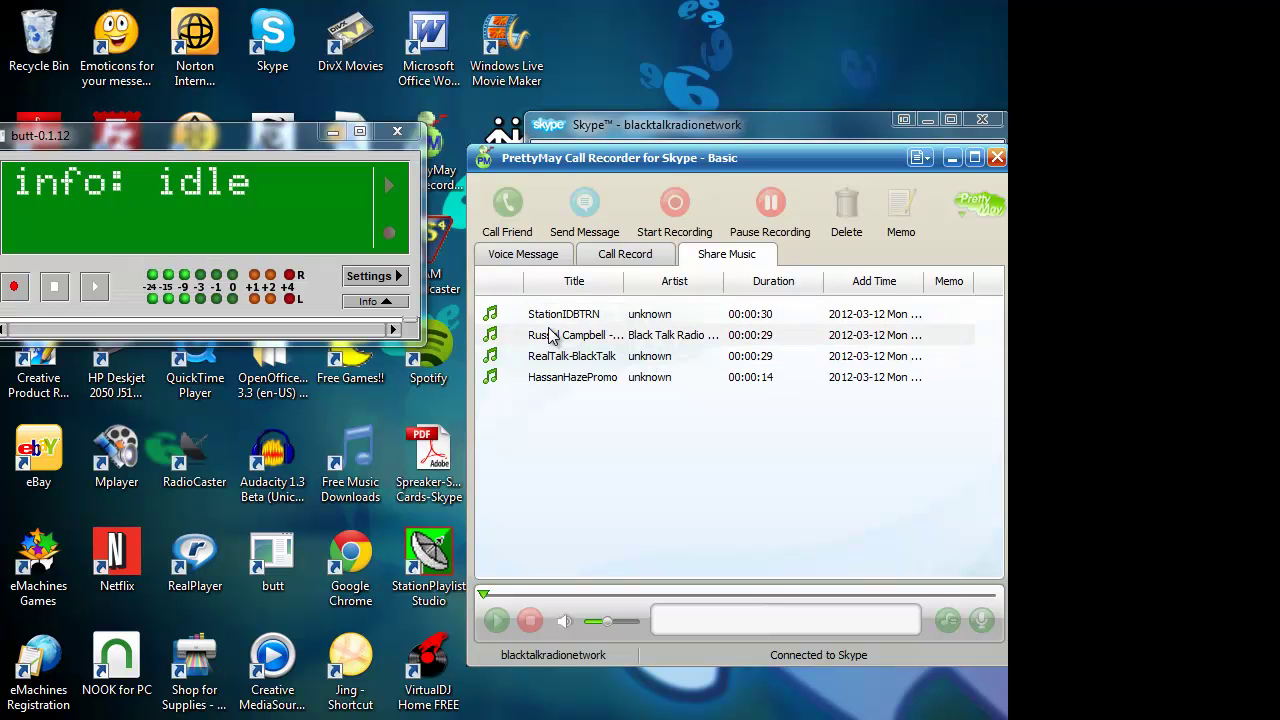
Step: Open the file chooser for adding music files to PrettyMay's Share Music list, look through the MP3 promos, and cancel
right_click(604, 411)
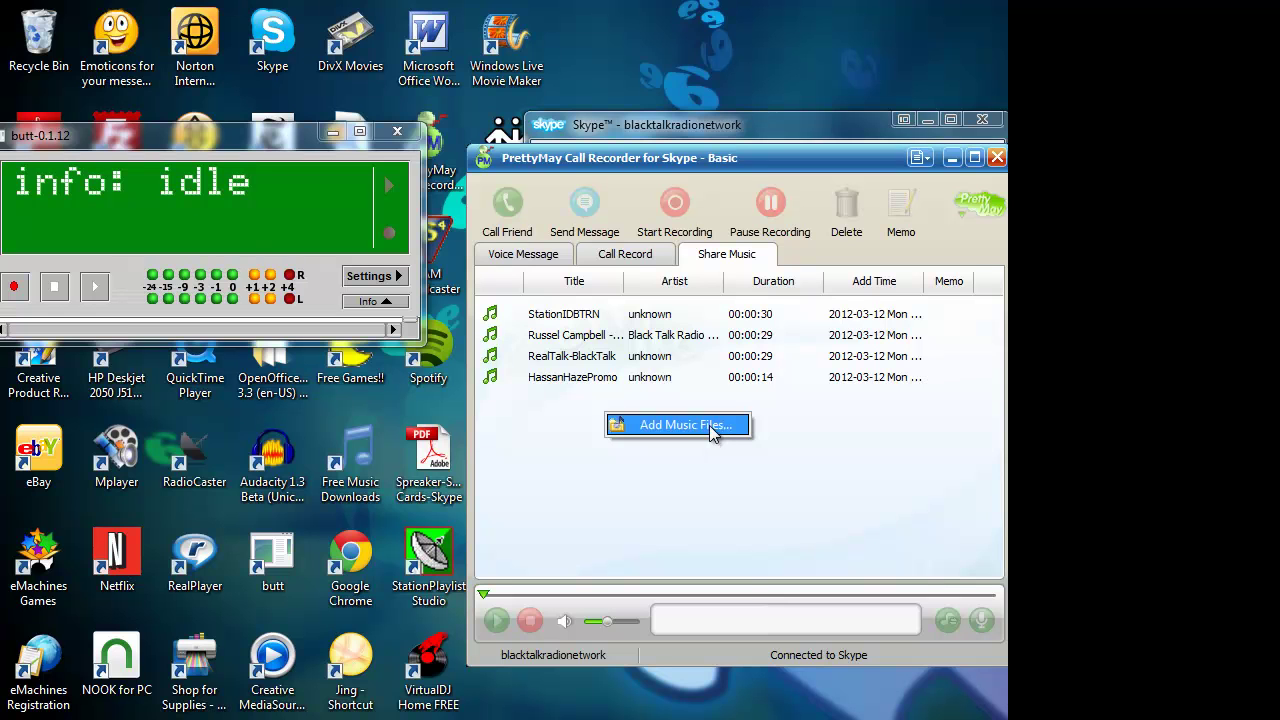
right_click(575, 419)
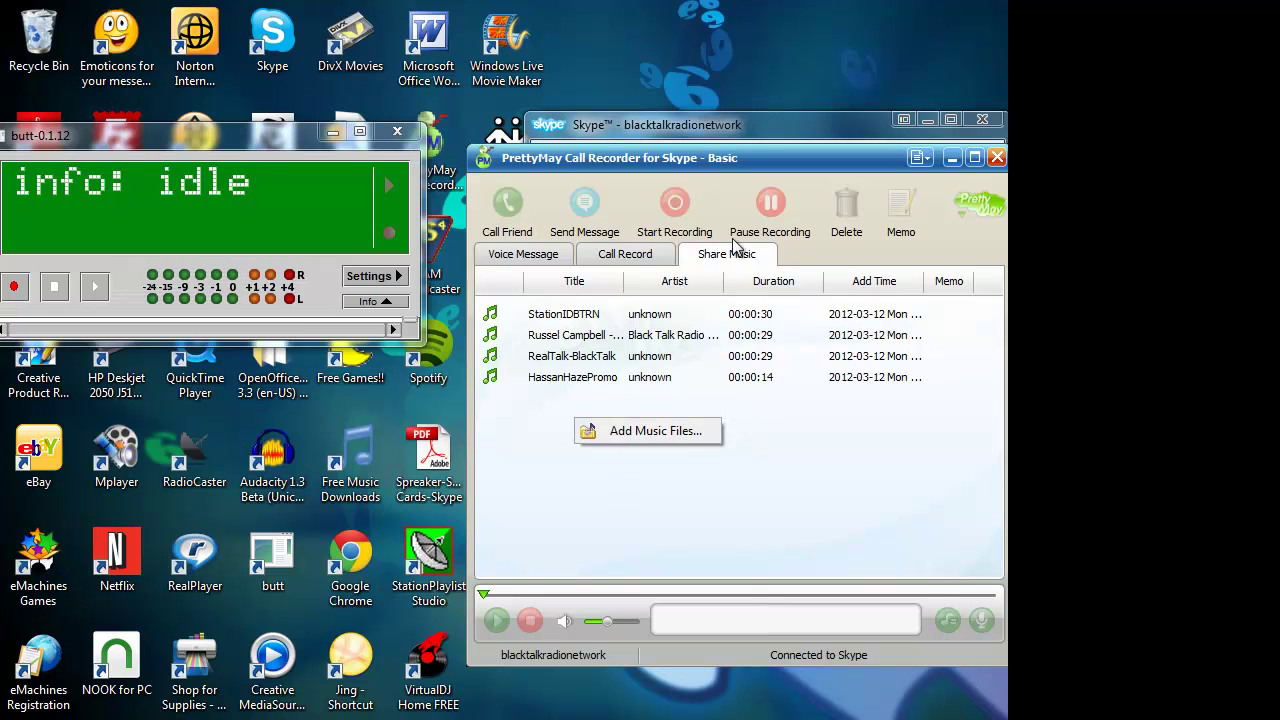
click(730, 261)
right_click(577, 487)
click(636, 502)
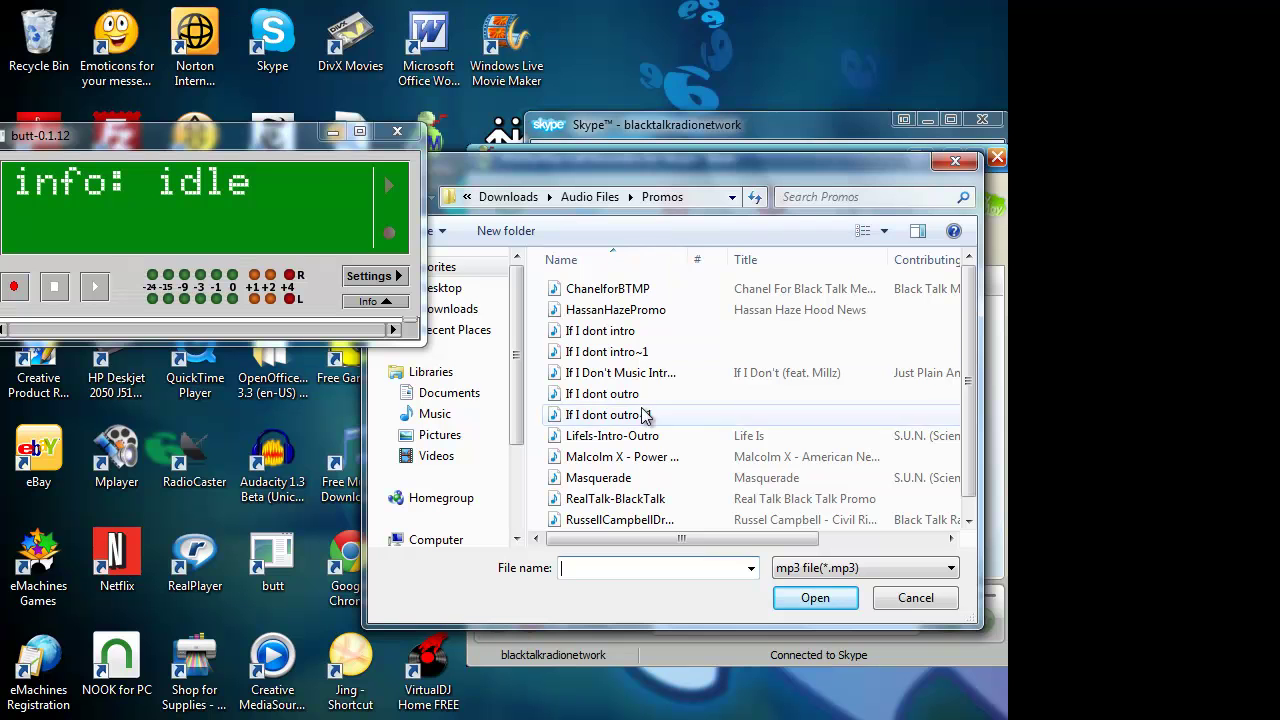
click(914, 598)
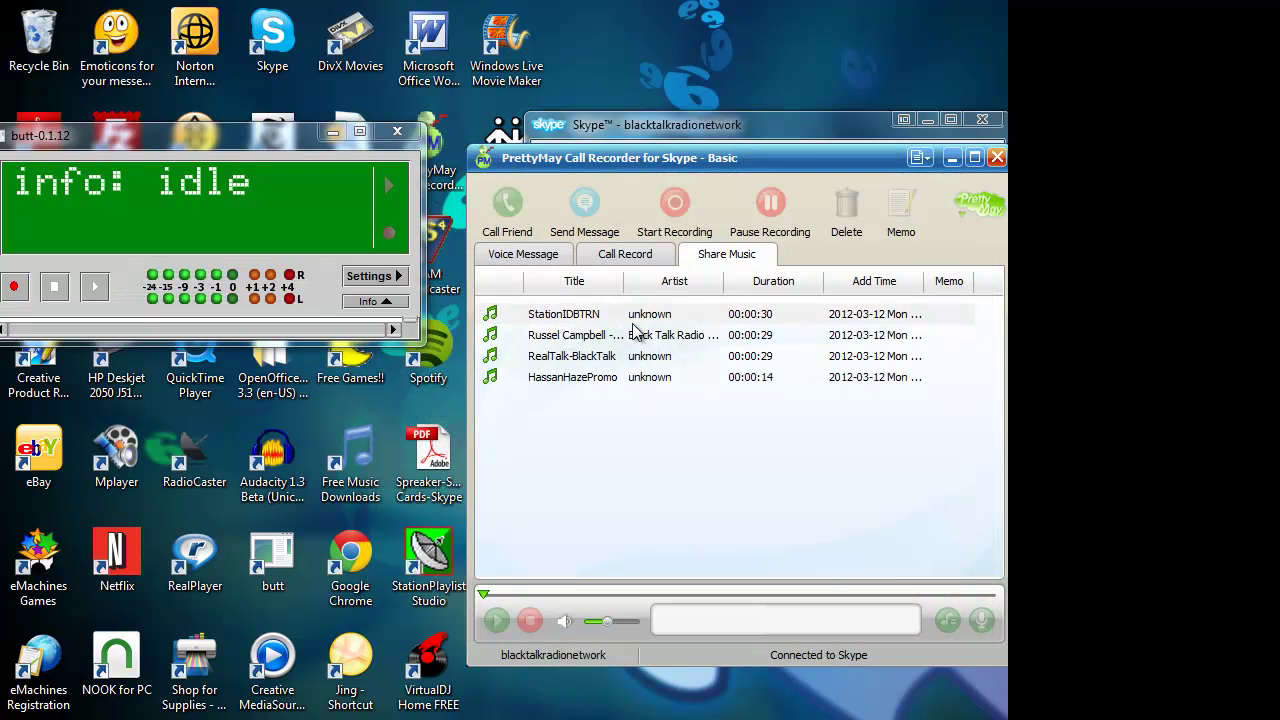
Step: Play the StationIDBTRN track from PrettyMay's Share Music list to check the butt level meters, and stop playback
click(636, 318)
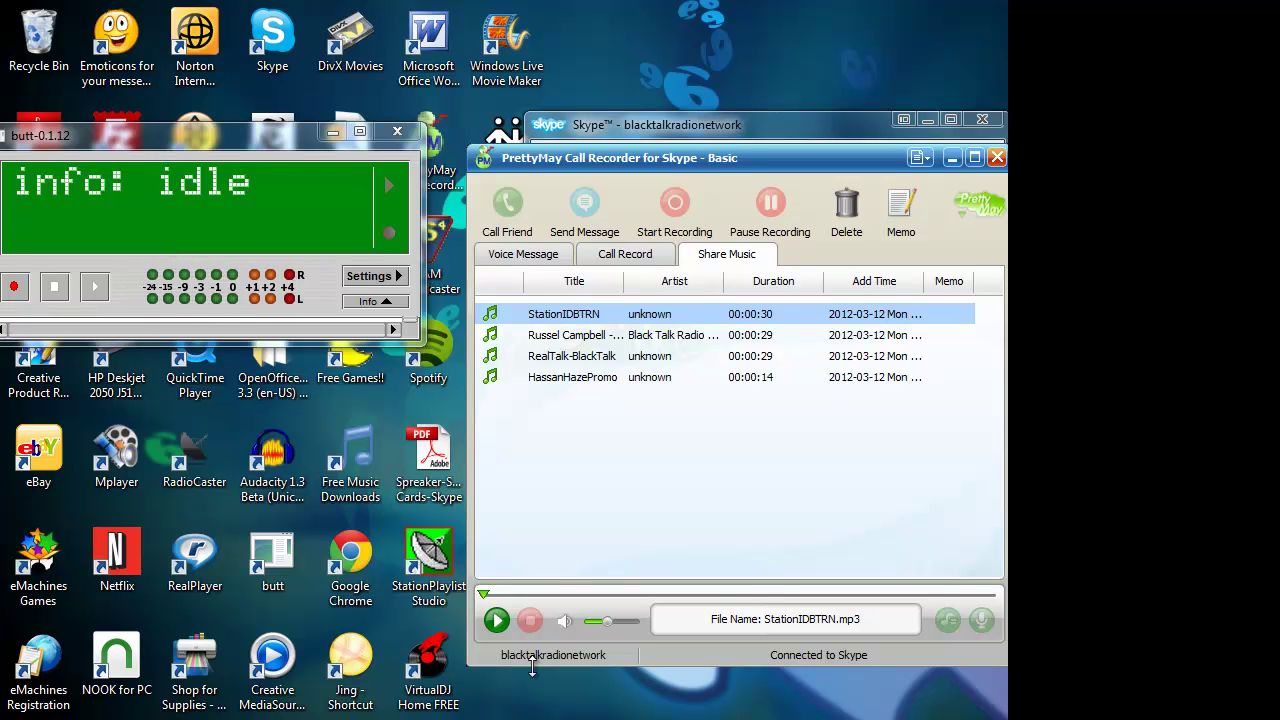
click(497, 630)
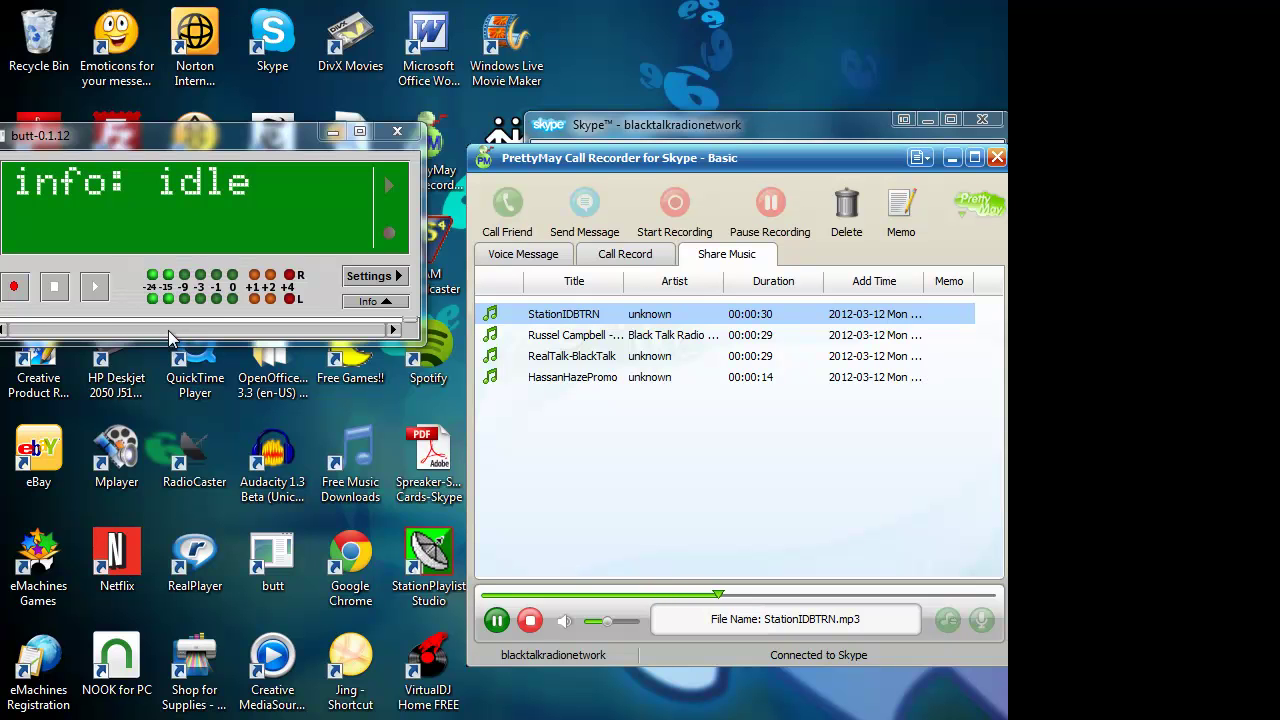
click(530, 621)
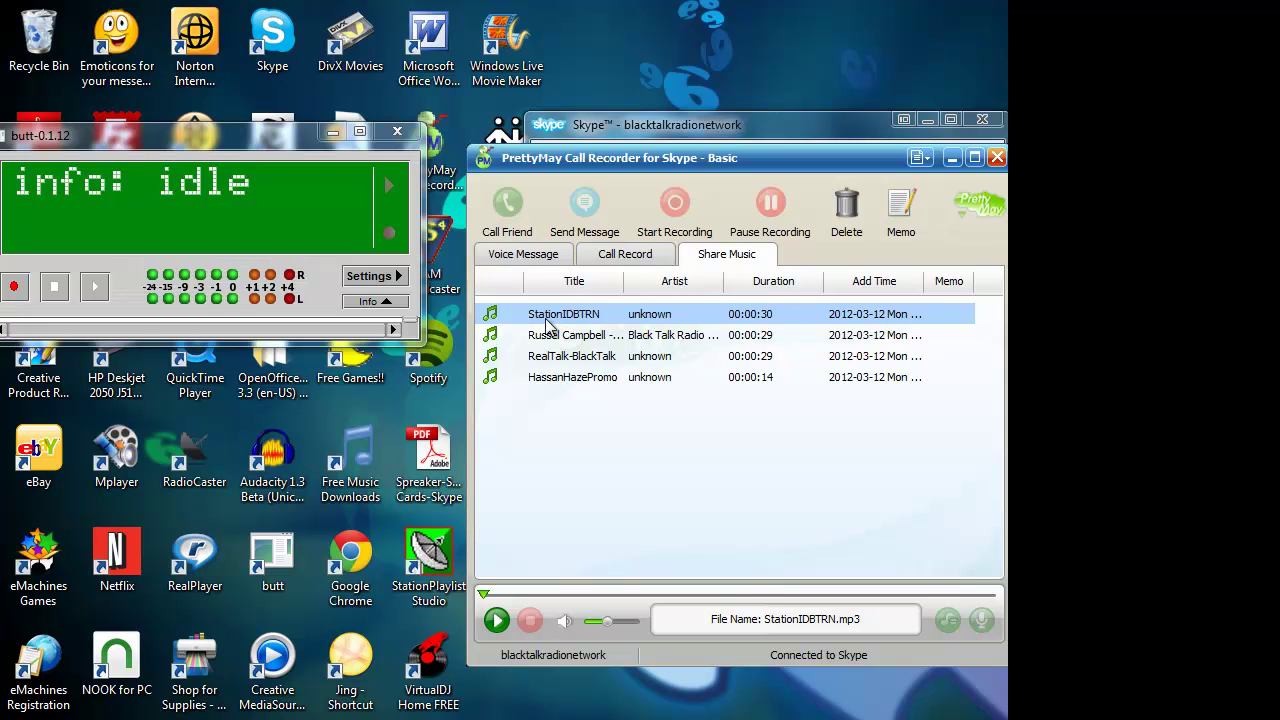
Step: Minimise PrettyMay and Skype, open Creative MediaSource Player, and check its Stereo Mix recording source and WAV recording format
click(951, 158)
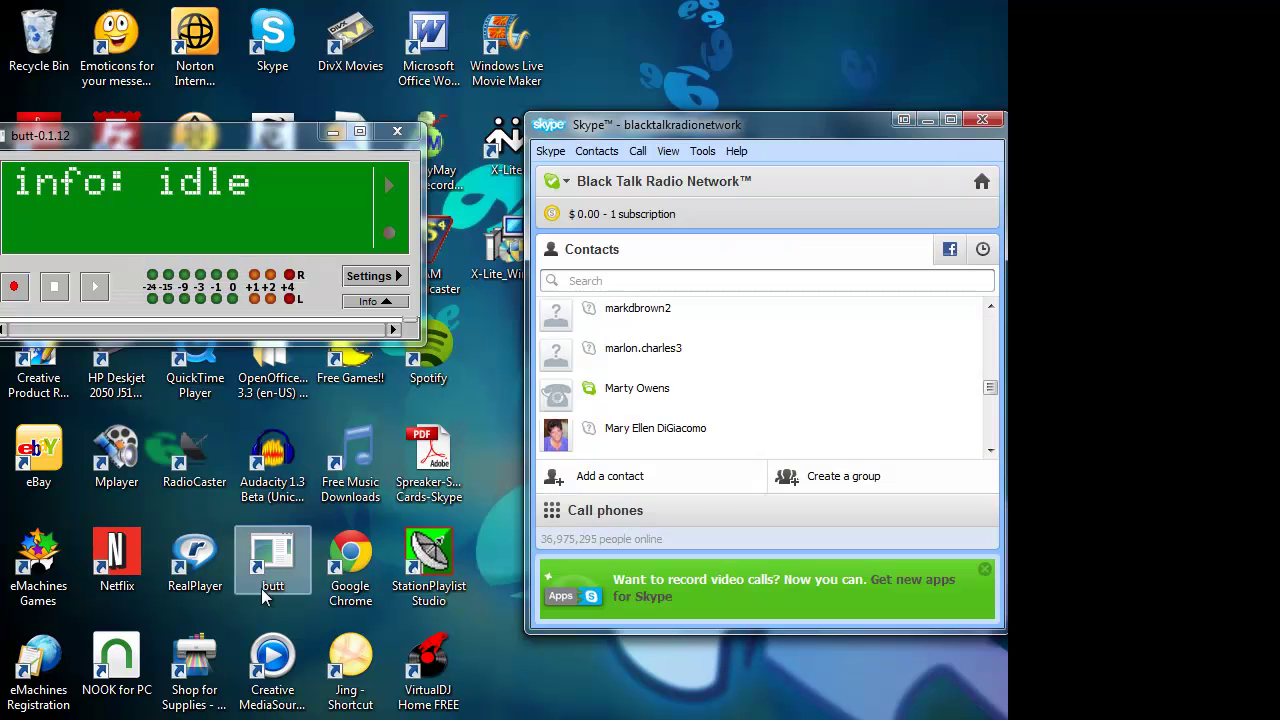
click(925, 120)
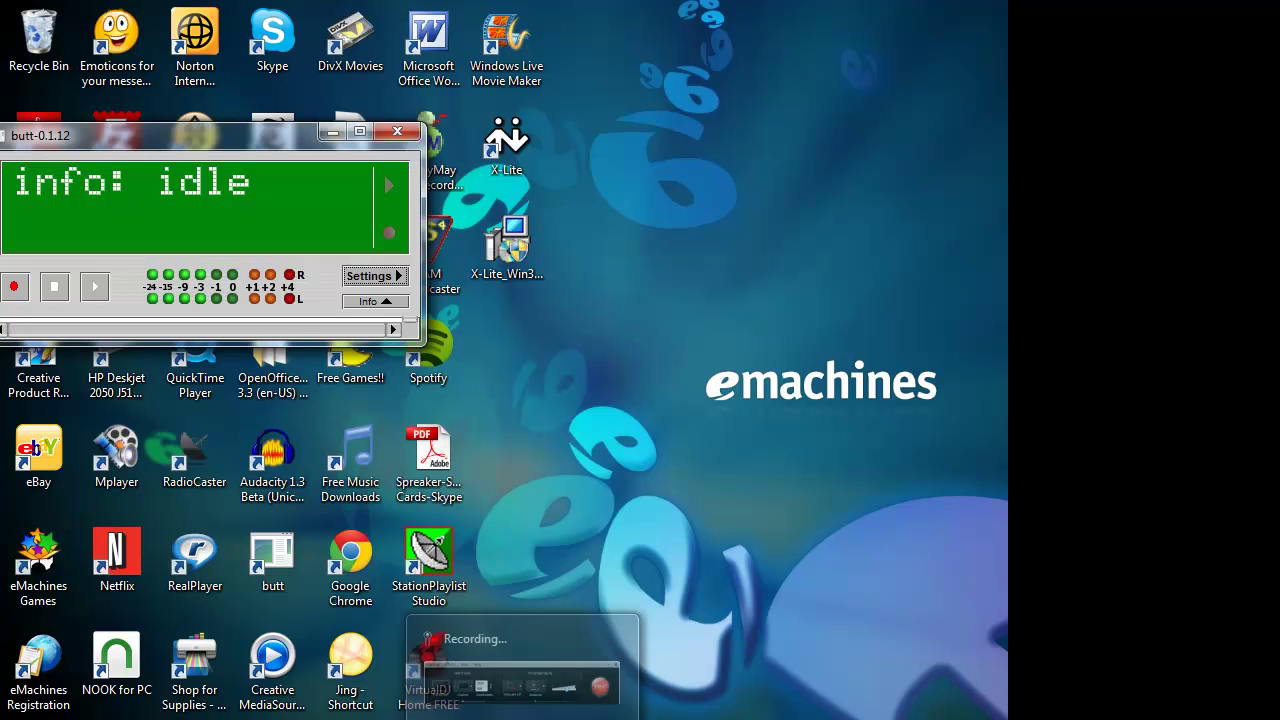
double_click(265, 672)
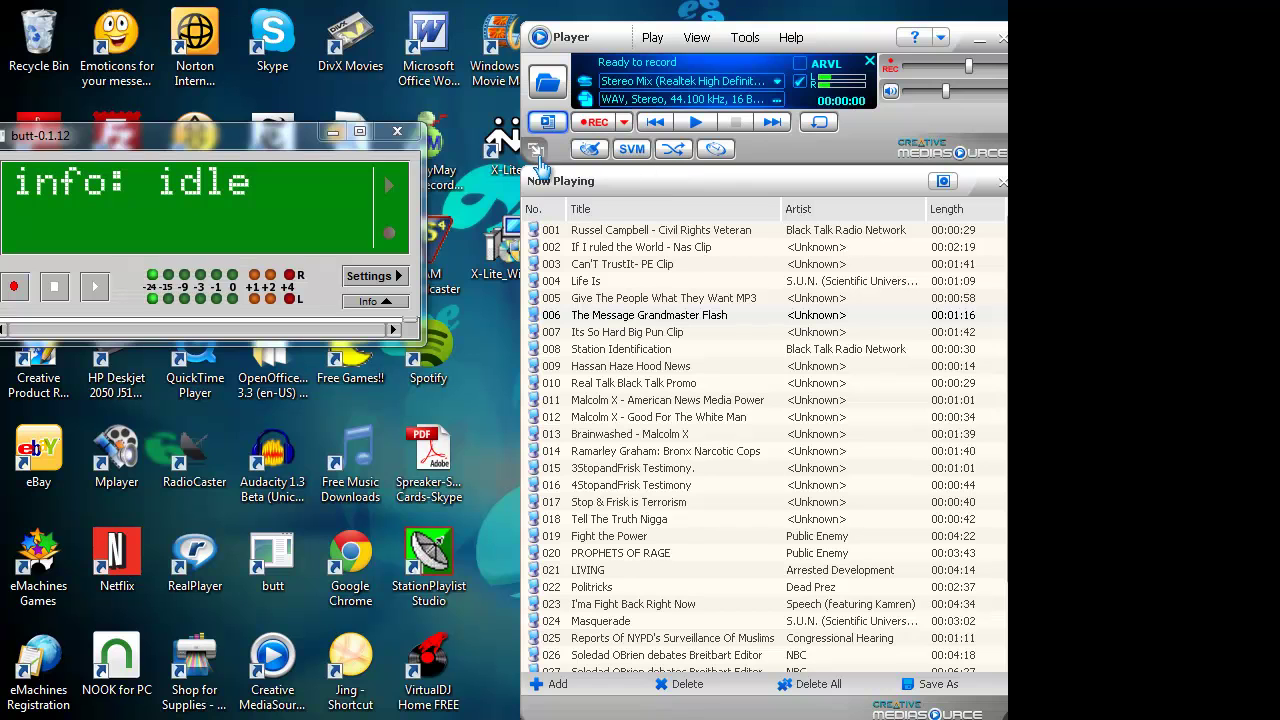
click(253, 133)
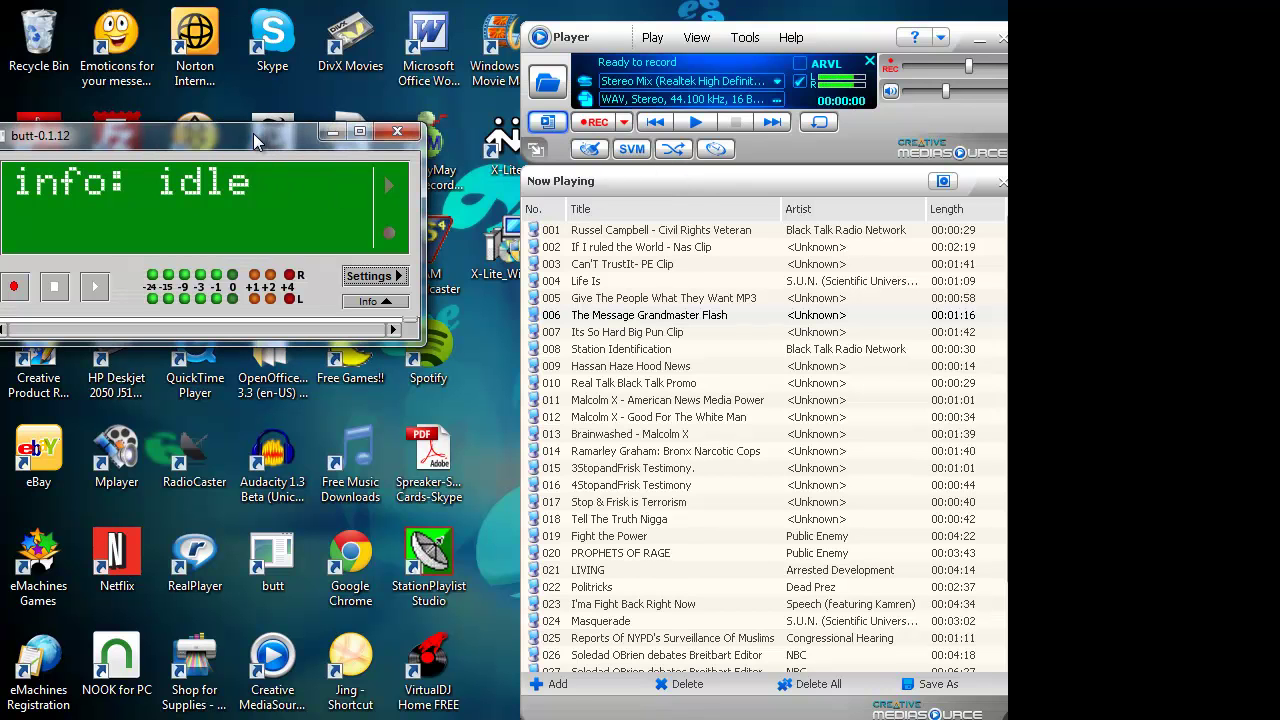
click(708, 88)
click(710, 99)
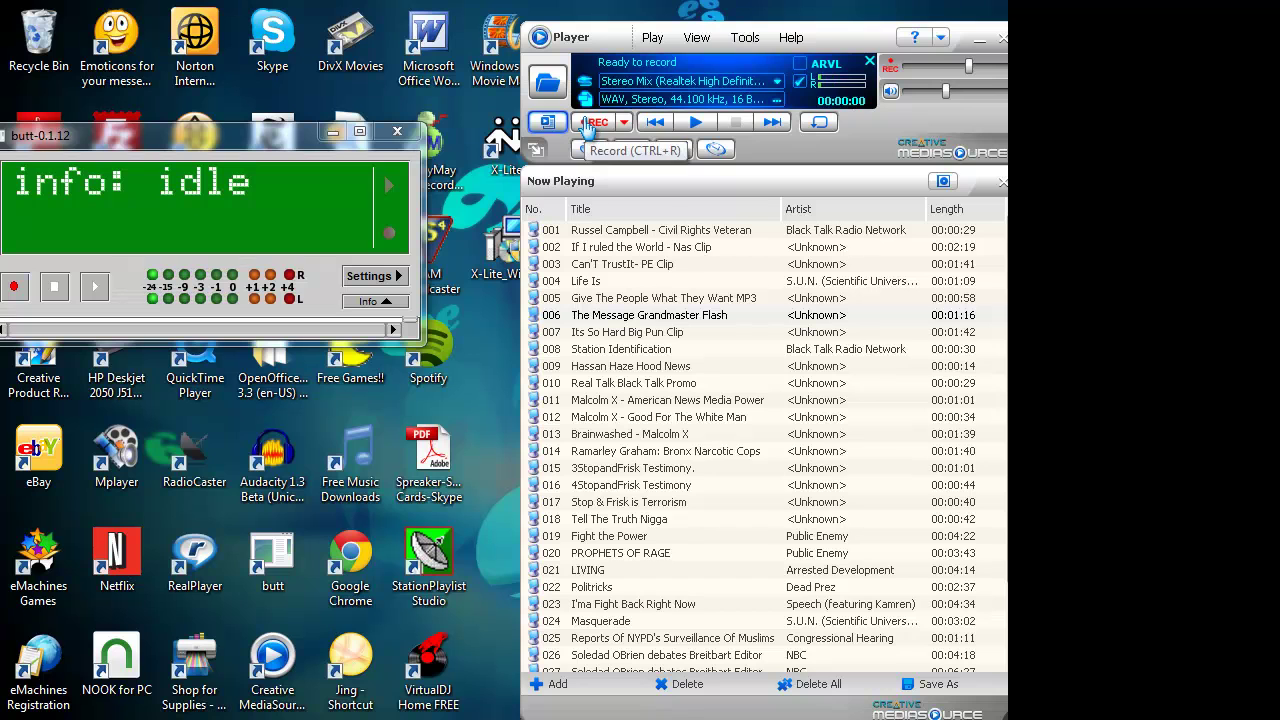
Step: Play the first Now Playing track, lower the player volume slightly while checking butt's level meters, and stop playback
double_click(675, 233)
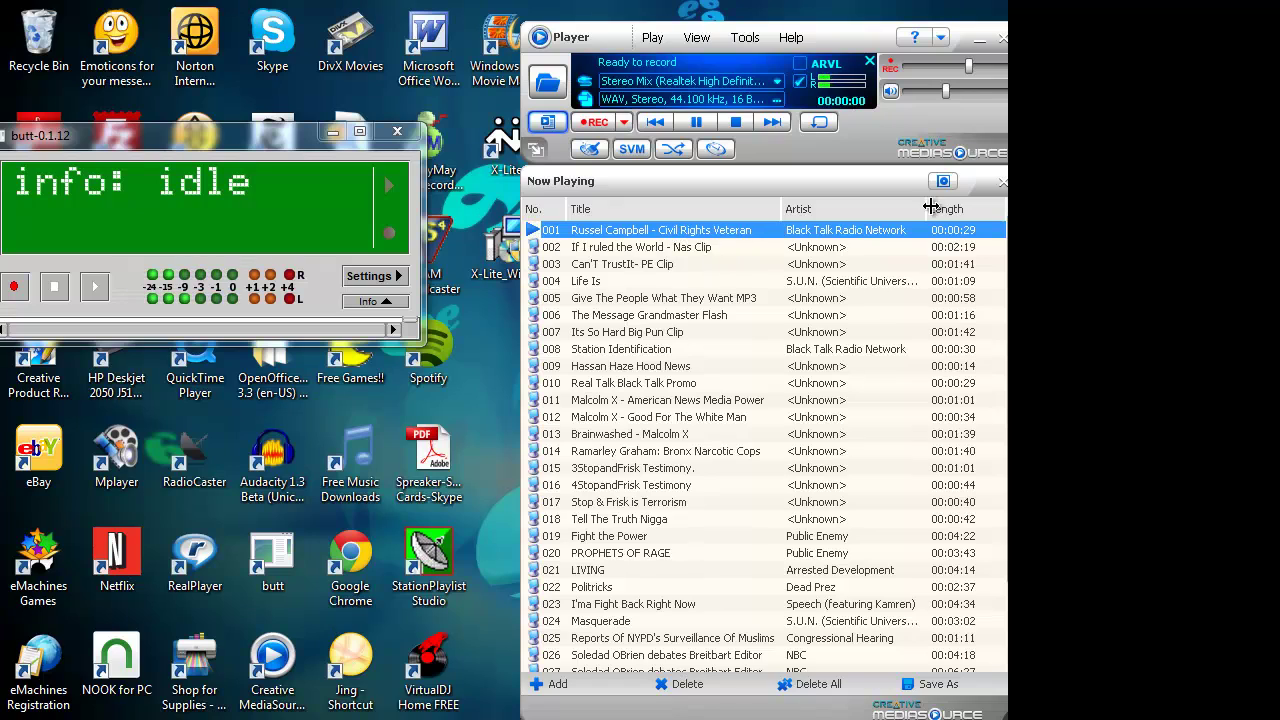
drag(950, 98, 939, 99)
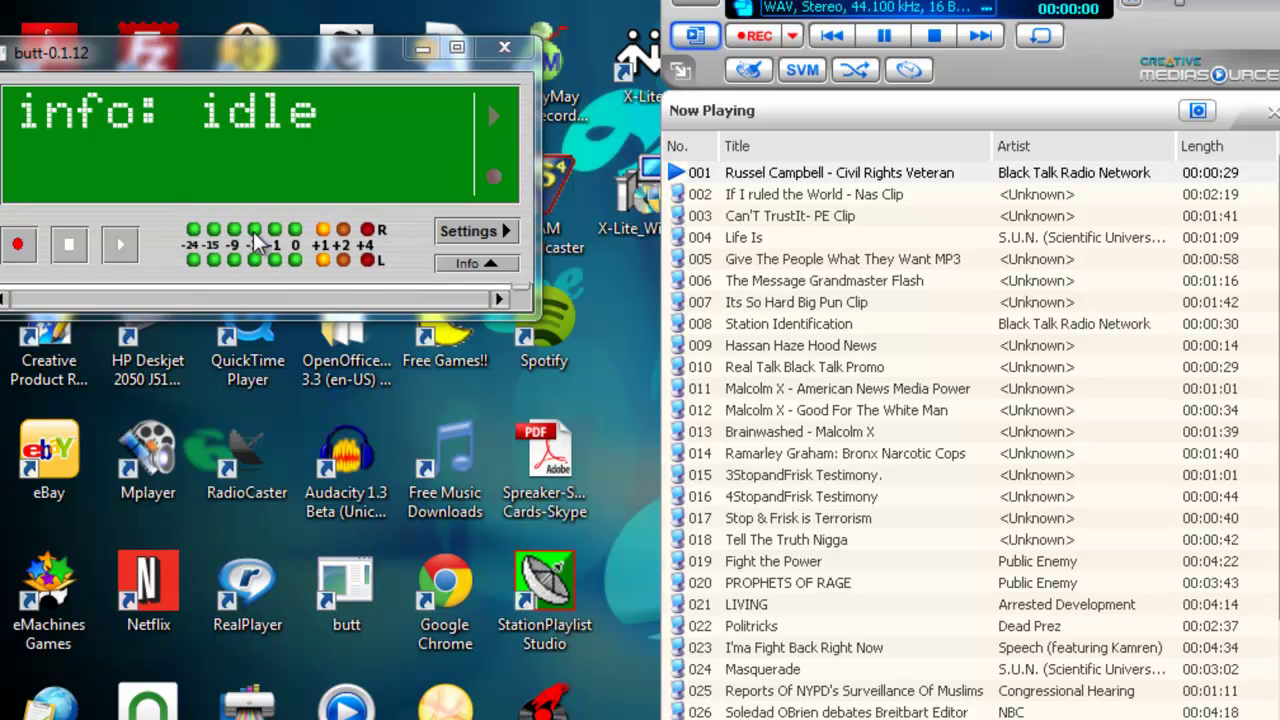
click(934, 36)
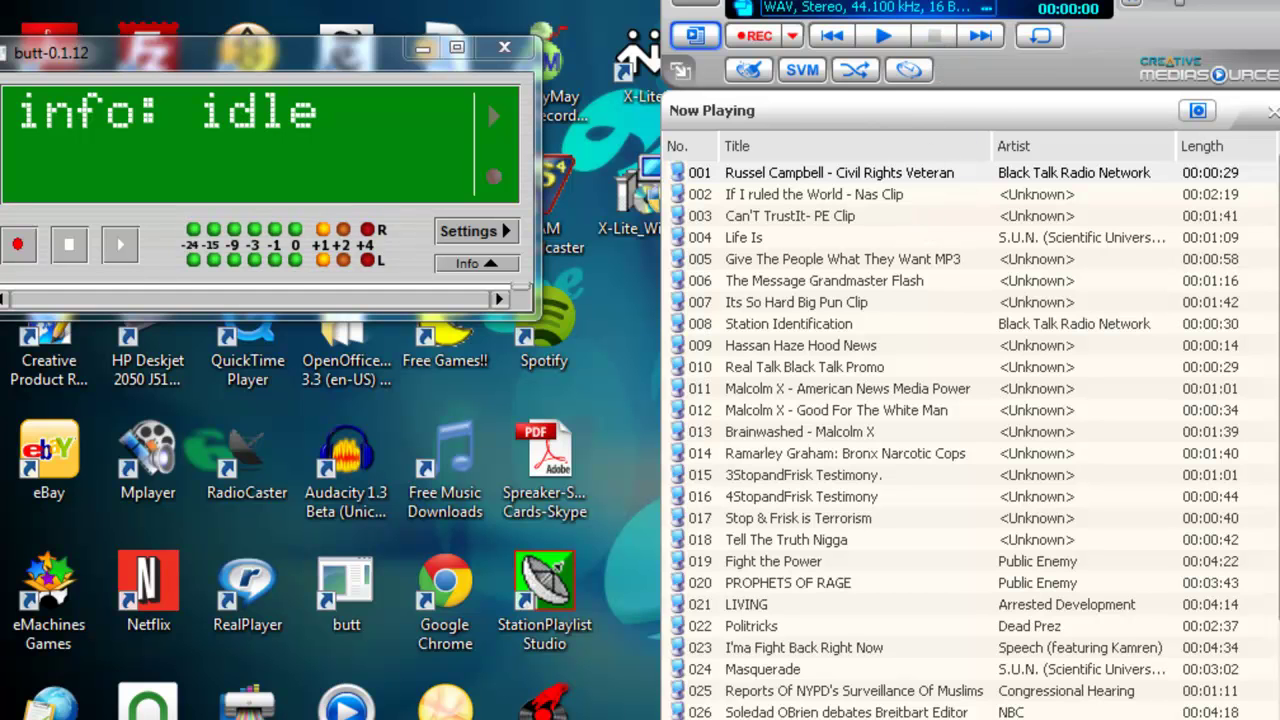
Step: Put Creative MediaSource Player away and switch back to PrettyMay Call Recorder
click(1225, 1)
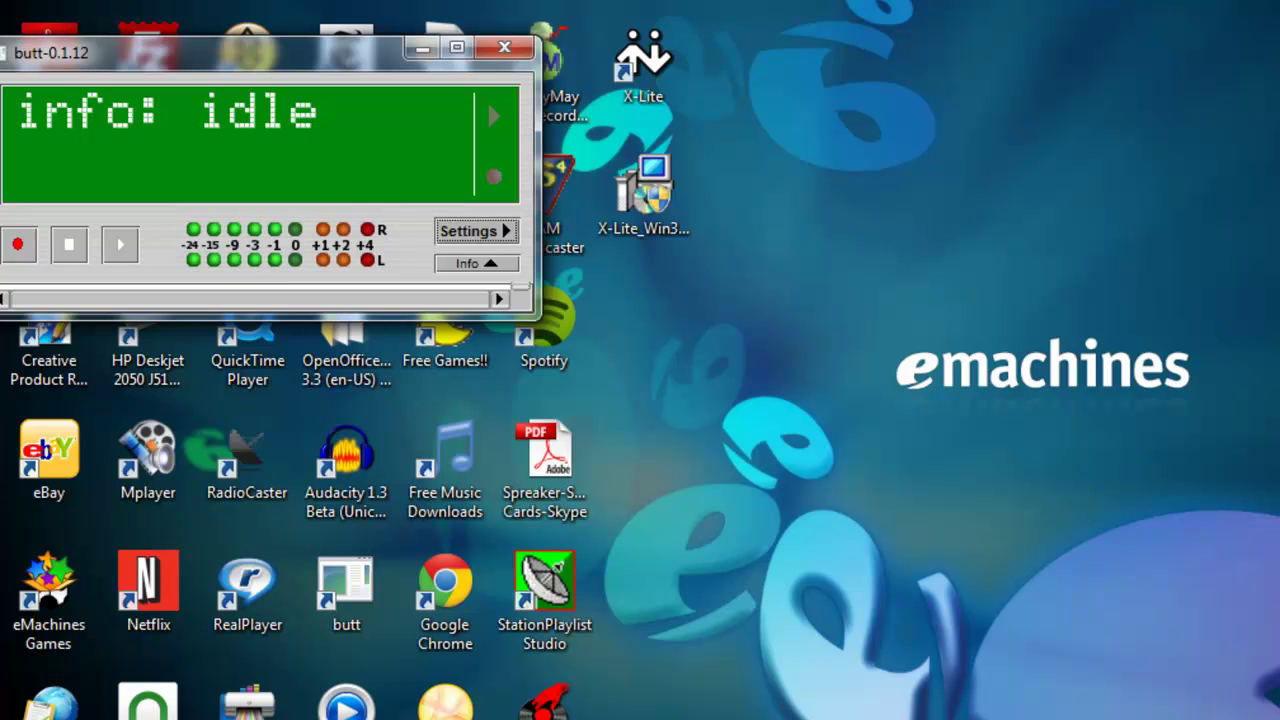
click(735, 718)
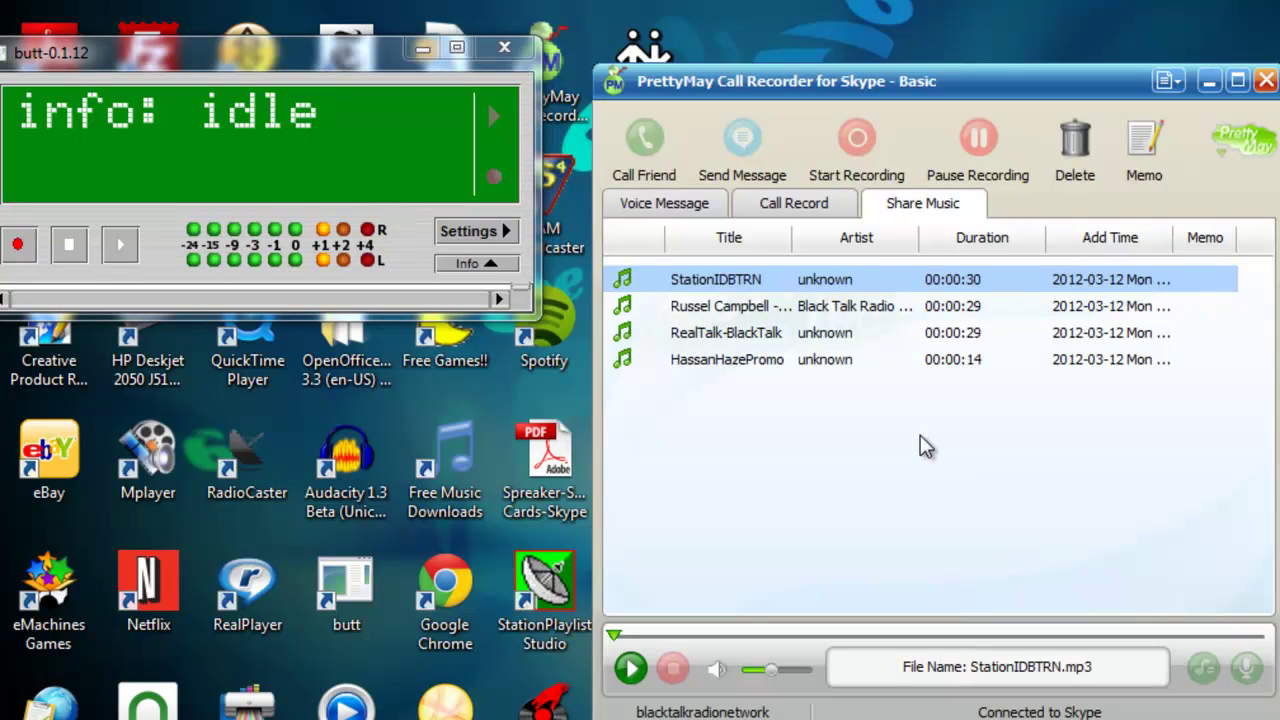